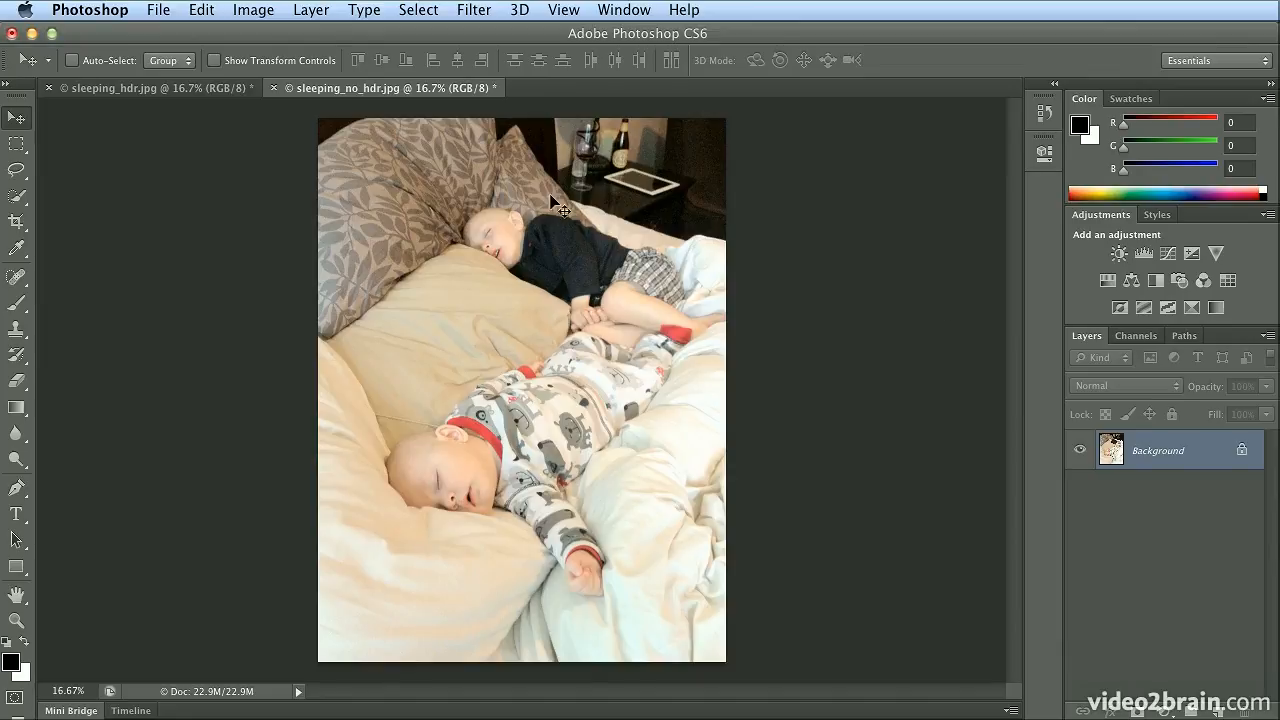
Compare sleeping_hdr.jpg and sleeping_no_hdr.jpg by switching back and forth between the two open images.
click(229, 93)
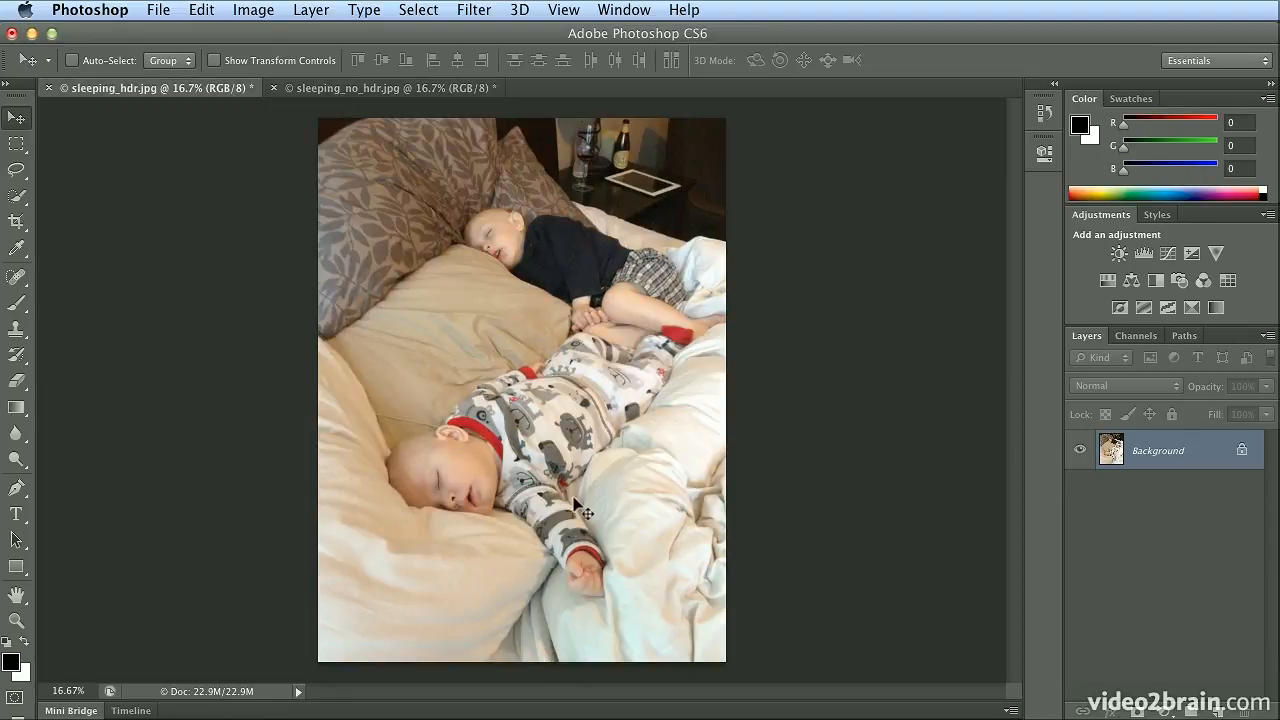
click(405, 95)
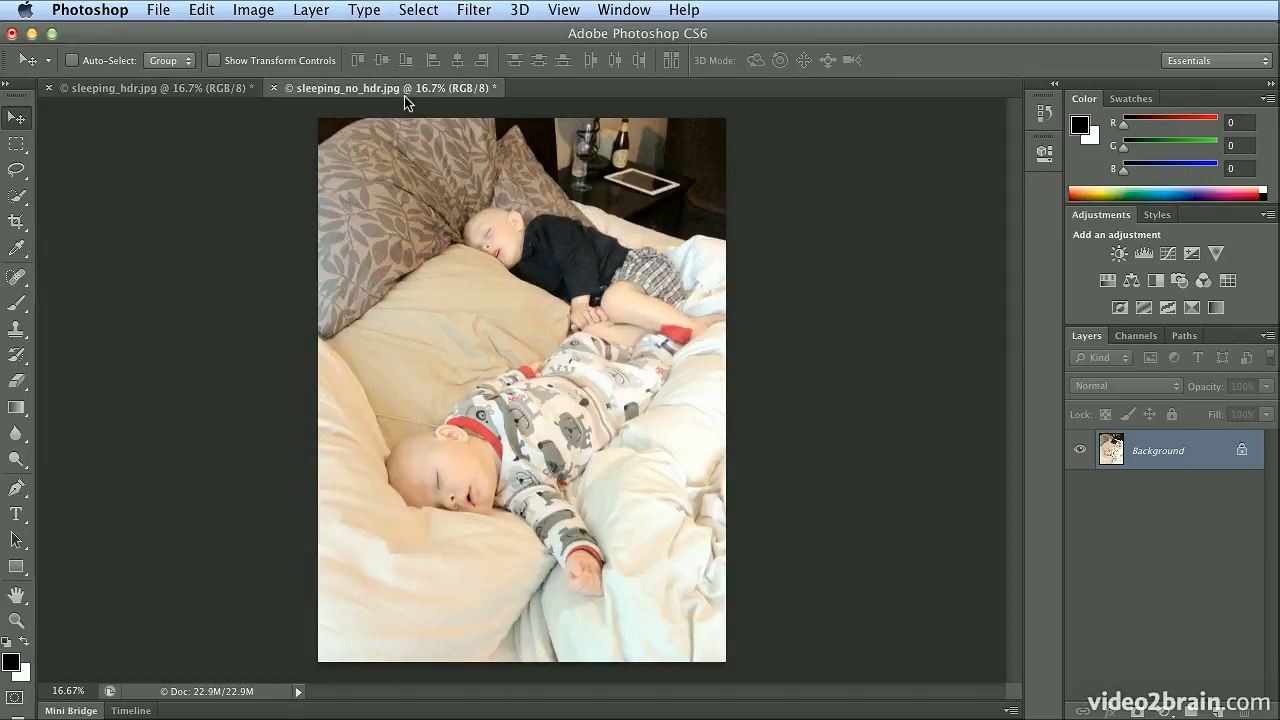
click(165, 90)
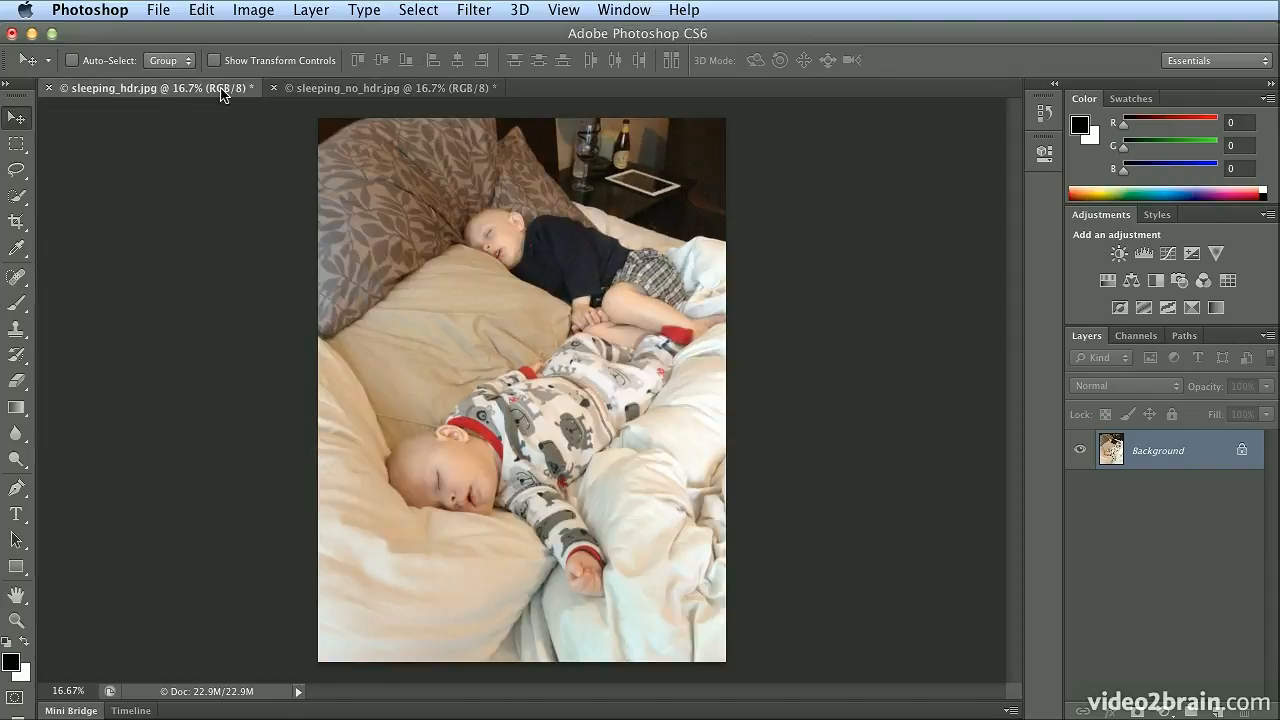
click(303, 92)
click(174, 92)
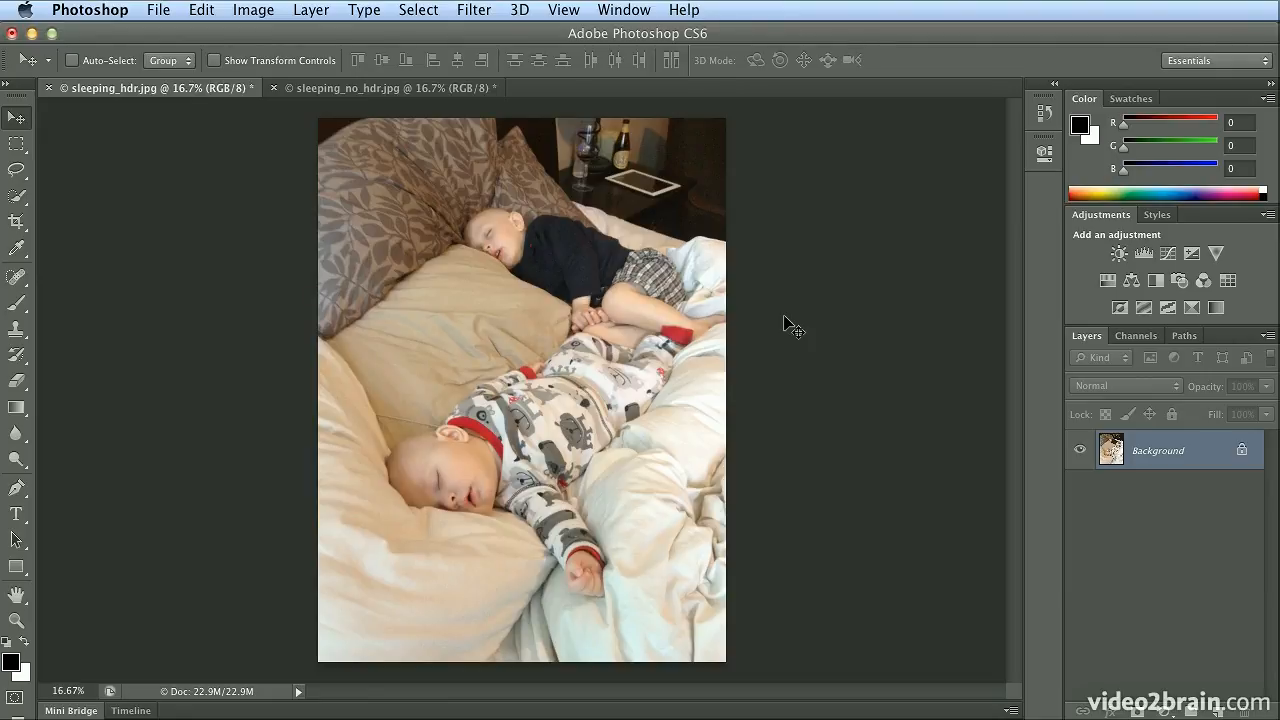
key(ctrl+Tab)
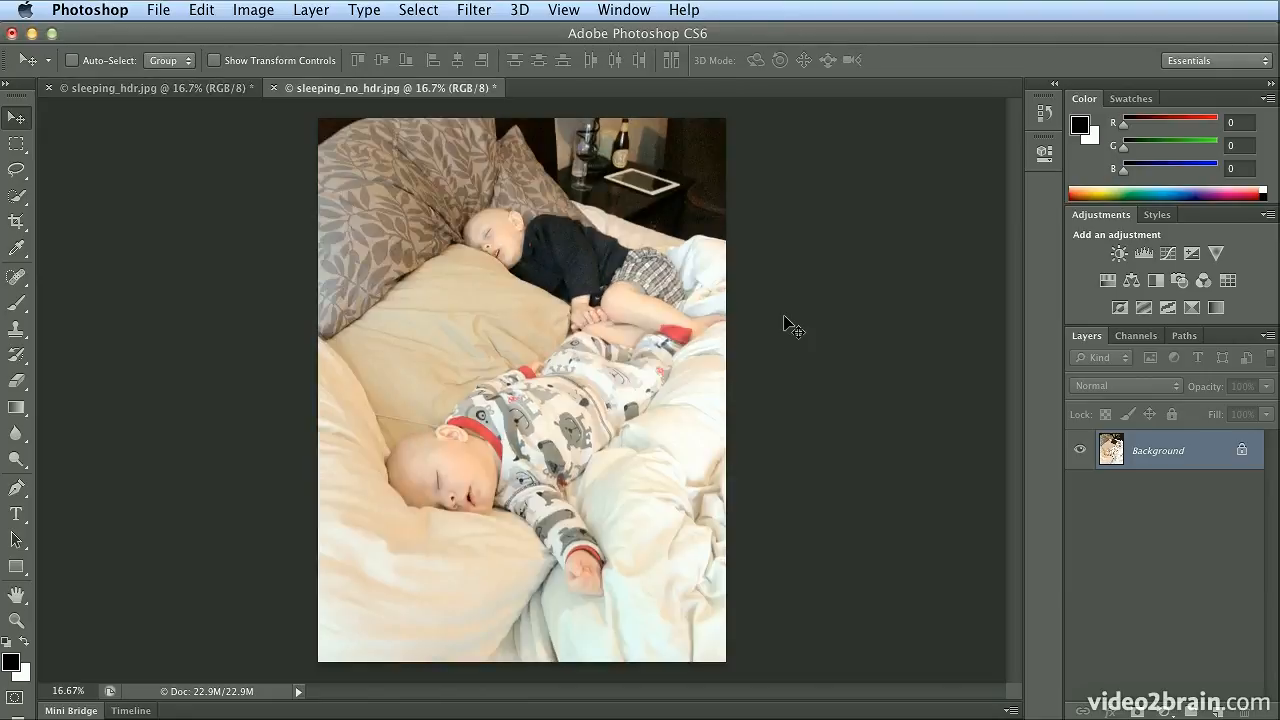
key(ctrl+Tab)
key(ctrl+Tab)
key(ctrl+Tab)
key(ctrl+Tab)
key(ctrl+Tab)
key(ctrl+Tab)
key(ctrl+Tab)
key(ctrl+Tab)
key(ctrl+Tab)
key(ctrl+Tab)
key(ctrl+Tab)
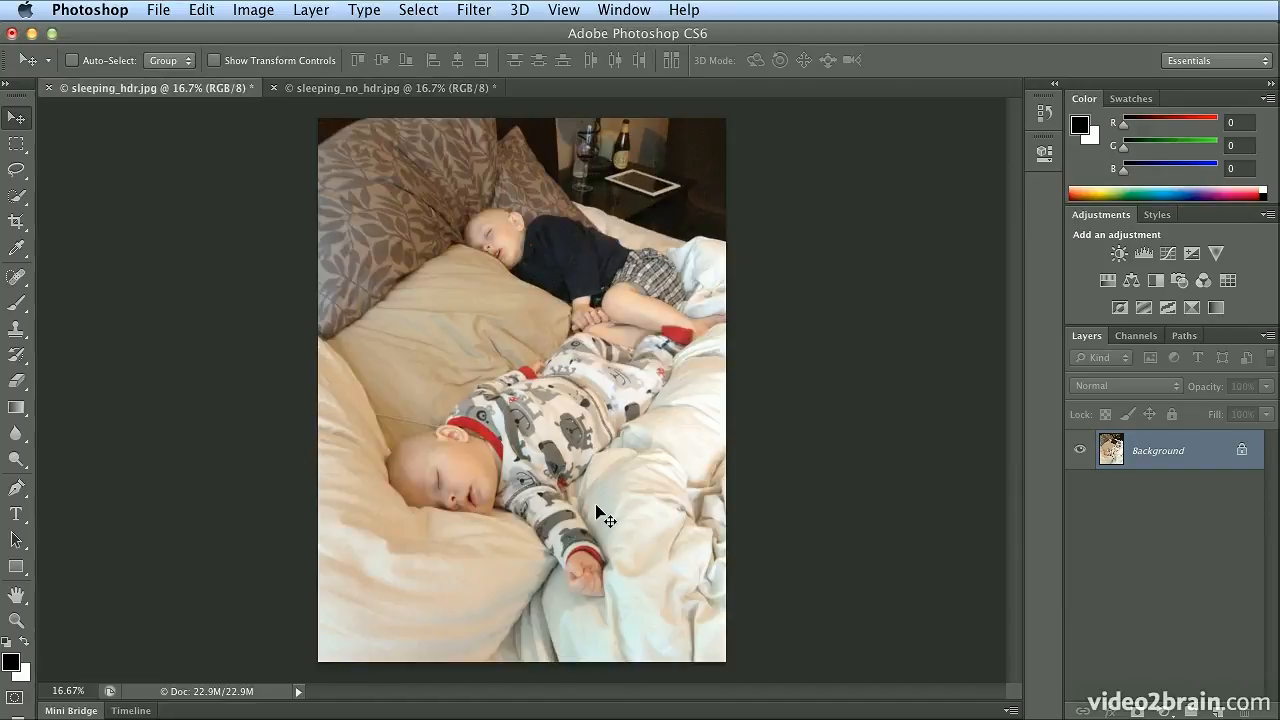
key(ctrl+Tab)
key(ctrl+Tab)
Arrange sleeping_hdr.jpg and sleeping_no_hdr.jpg side by side in a 2-up Vertical layout to compare them.
click(610, 10)
mouse_move(608, 38)
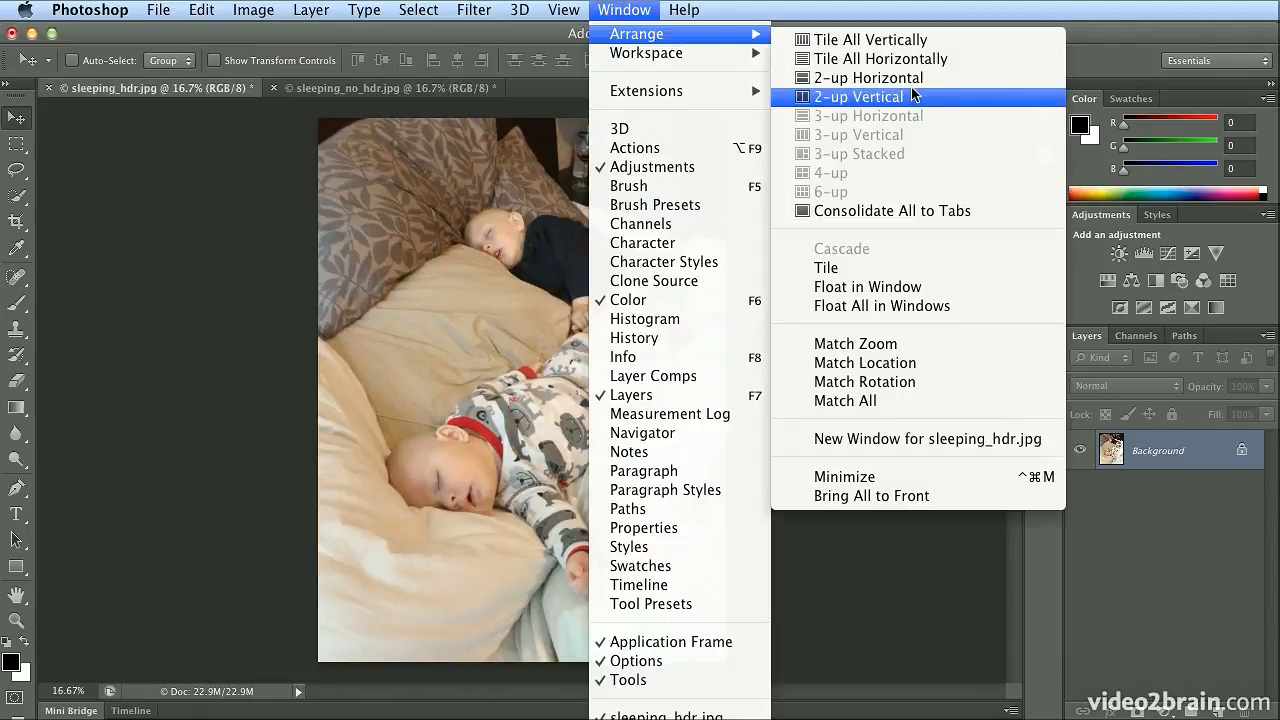
click(911, 96)
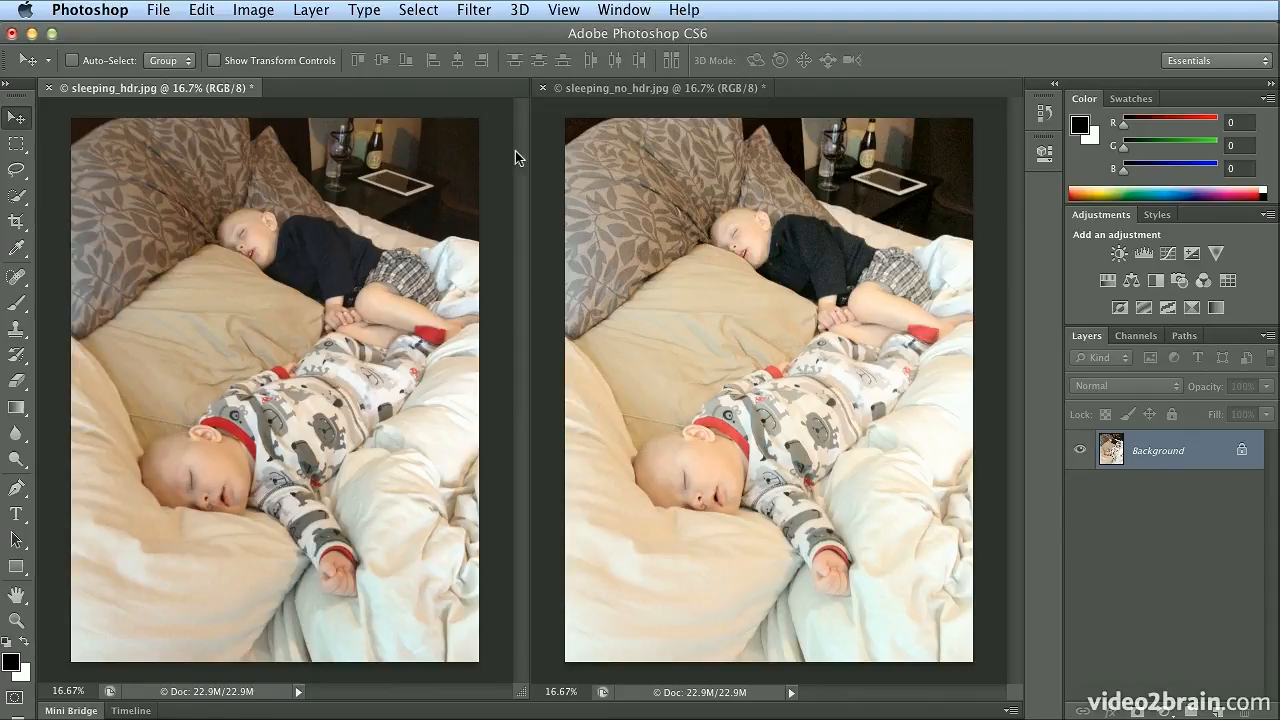
Close both sleeping images and switch to Adobe Bridge to browse the 10_Fun folder.
click(543, 92)
click(48, 88)
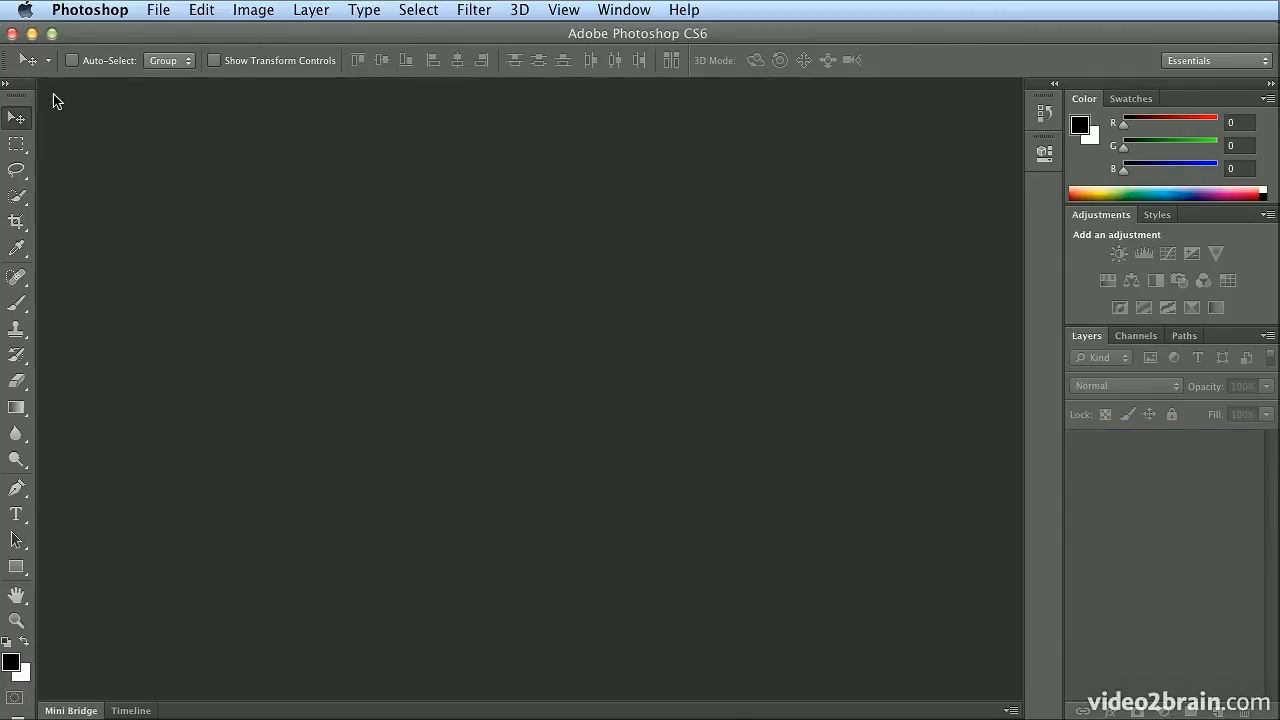
click(158, 10)
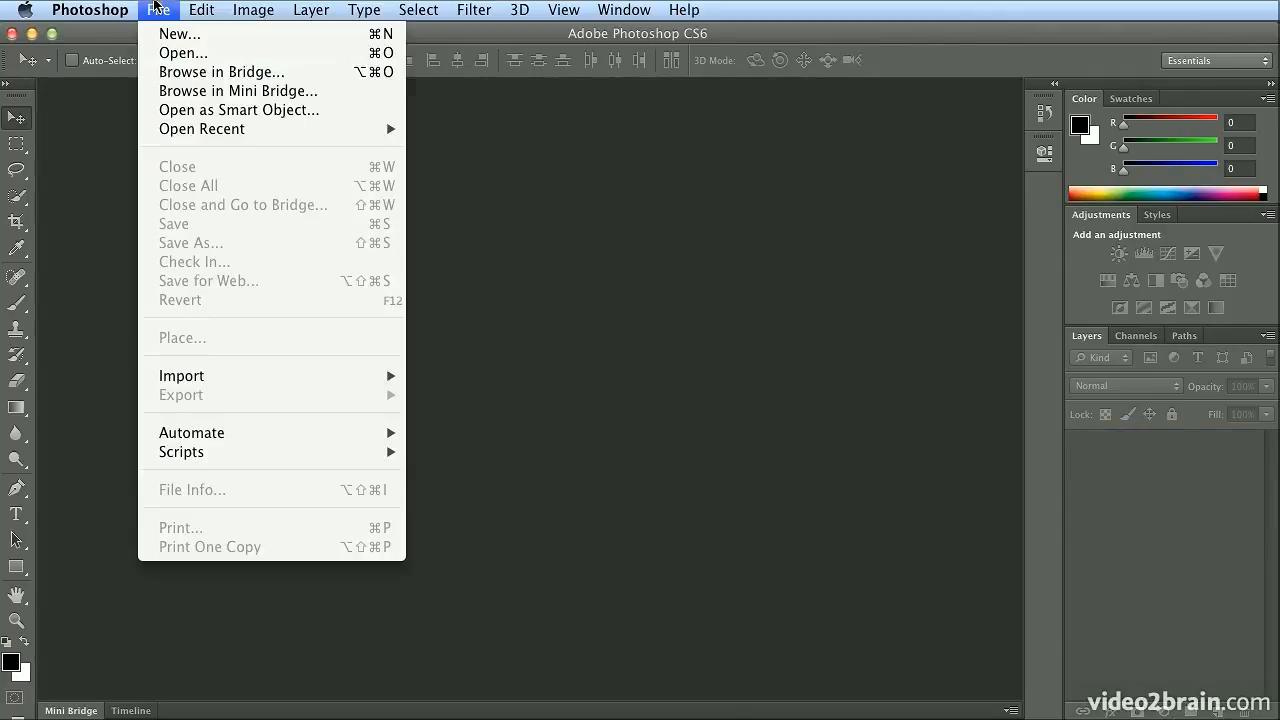
click(162, 72)
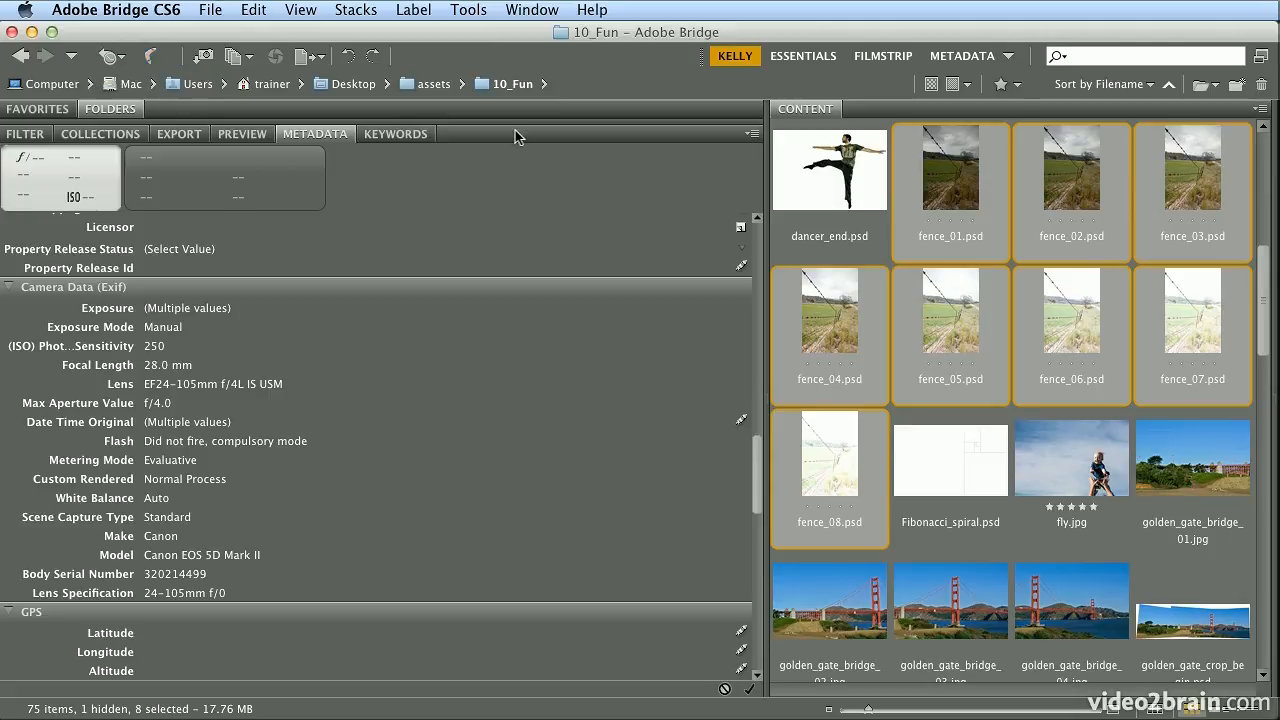
Preview the bracketed shots fence_01.psd through fence_08.psd one at a time to compare their brightness.
click(242, 134)
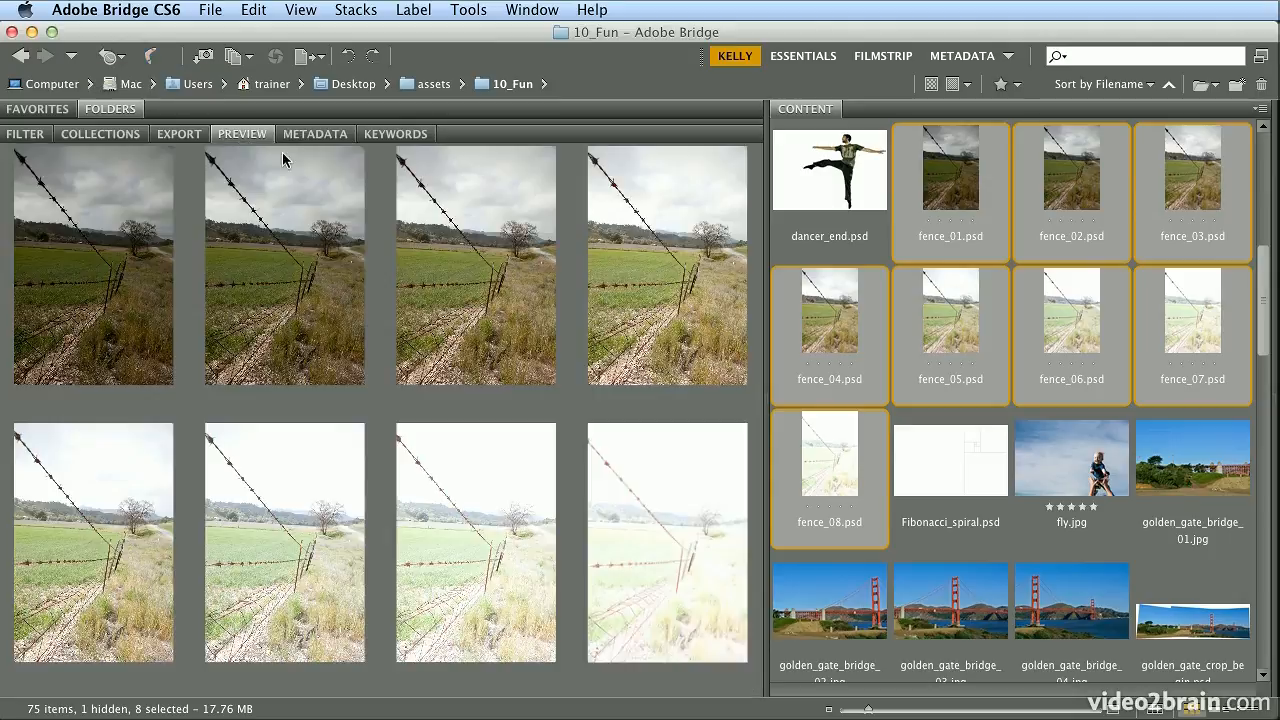
click(942, 172)
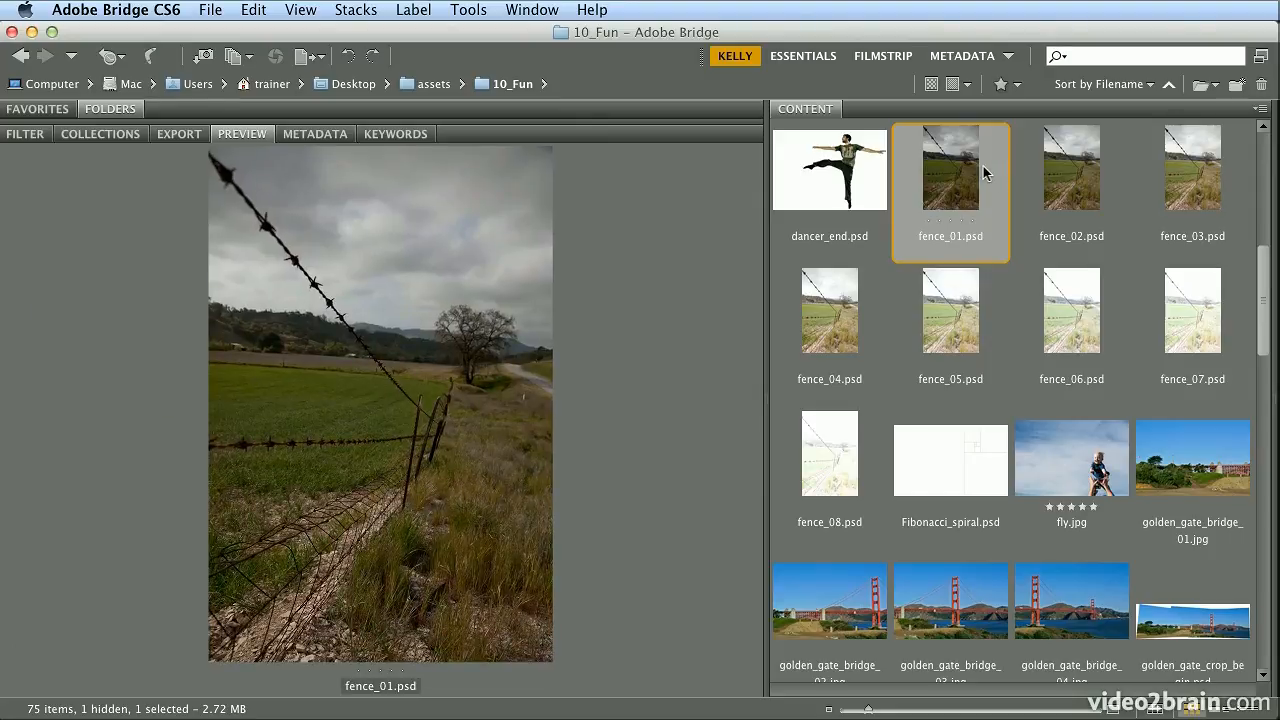
key(Right)
key(Right)
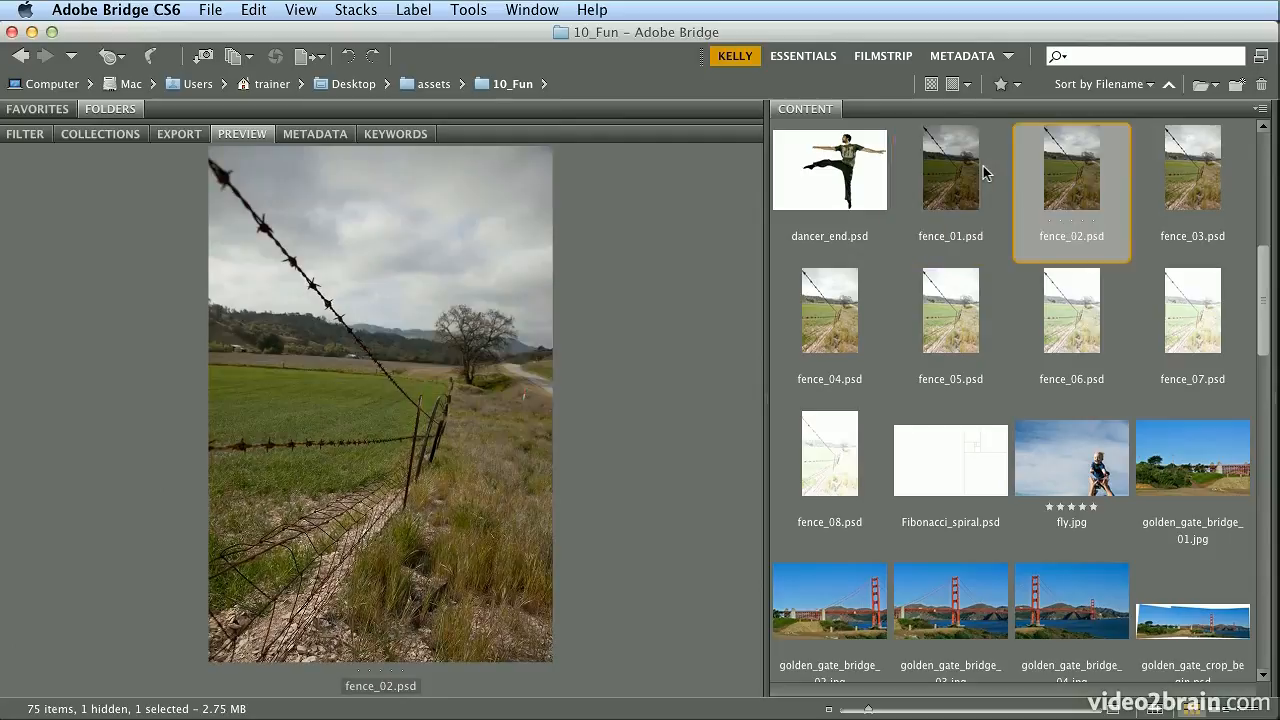
key(Left)
key(Left)
key(Right)
key(Right)
key(Right)
key(Right)
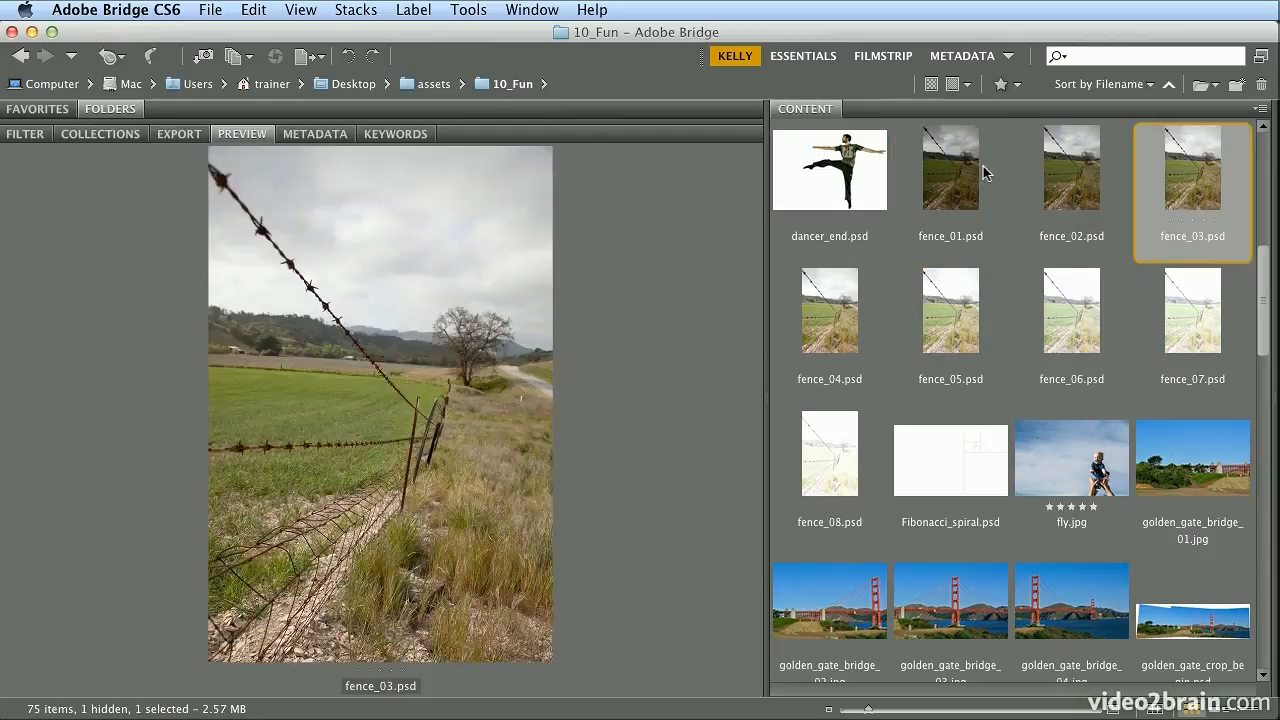
key(Right)
key(Right)
key(Right)
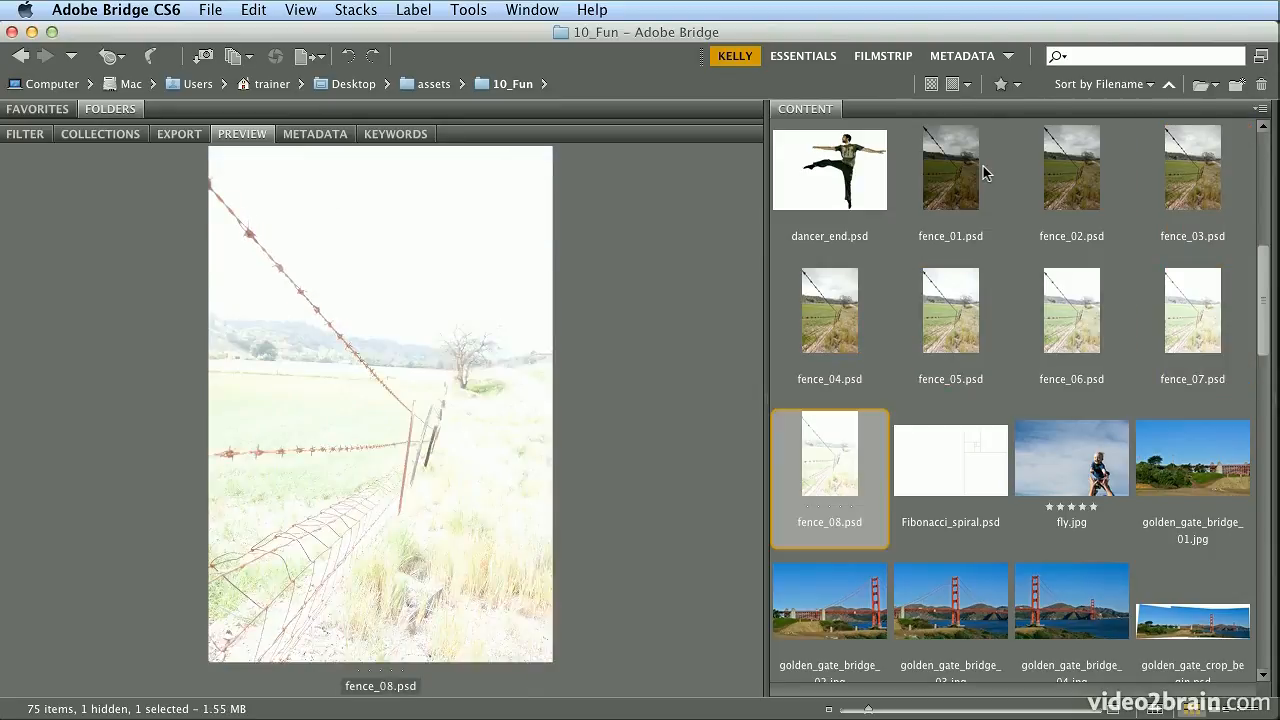
key(Right)
key(Left)
key(Left)
key(Left)
key(Left)
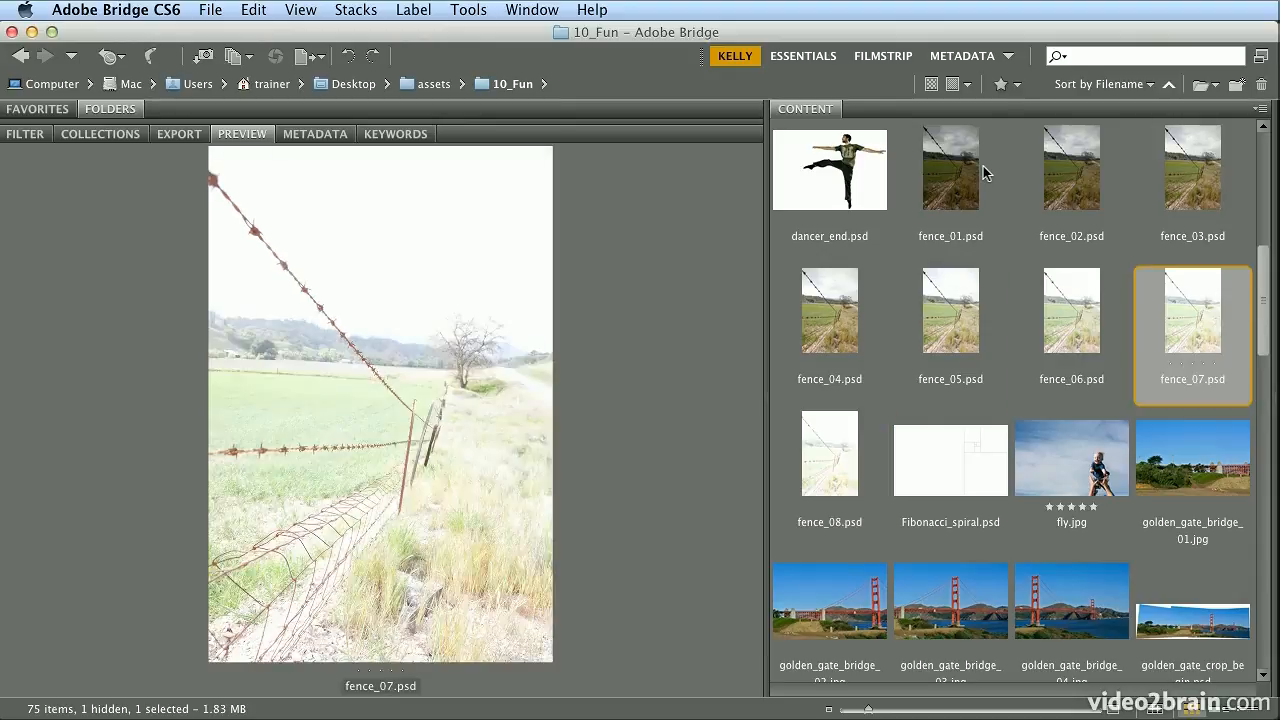
key(Left)
key(Left)
key(Left)
key(Left)
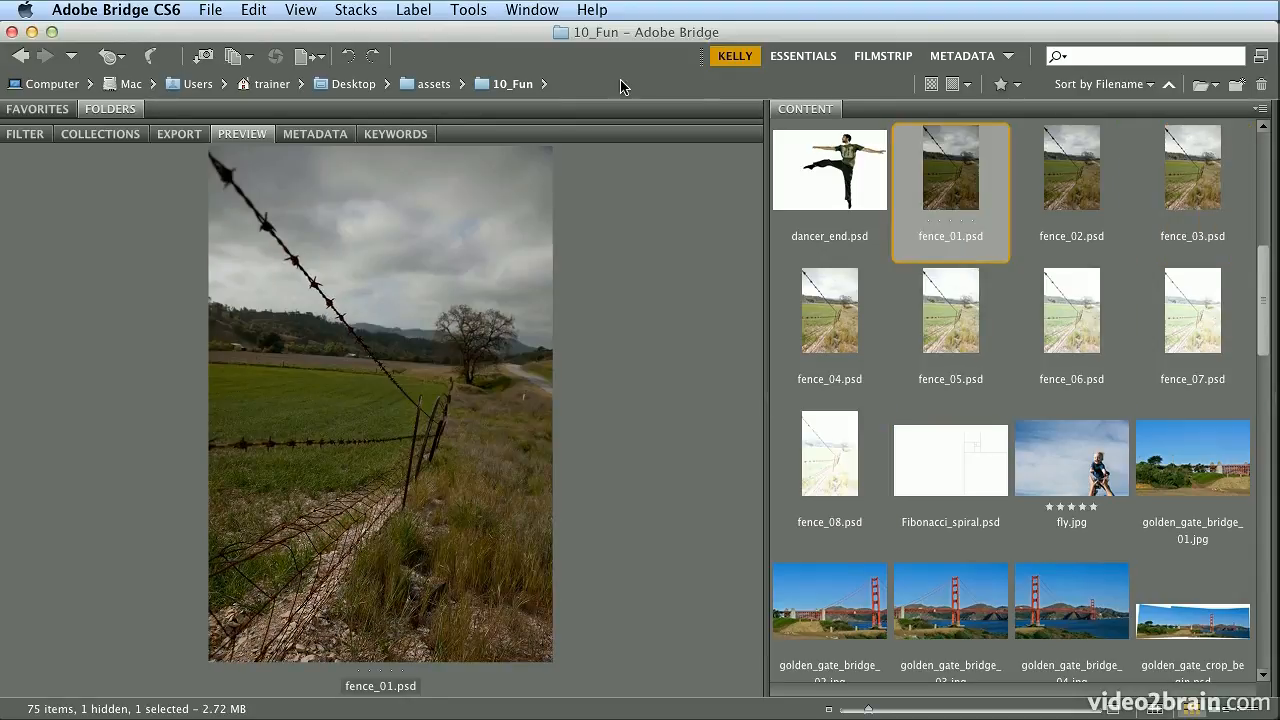
Examine the exposure settings in the camera metadata of fence_01.psd through fence_08.psd.
click(340, 136)
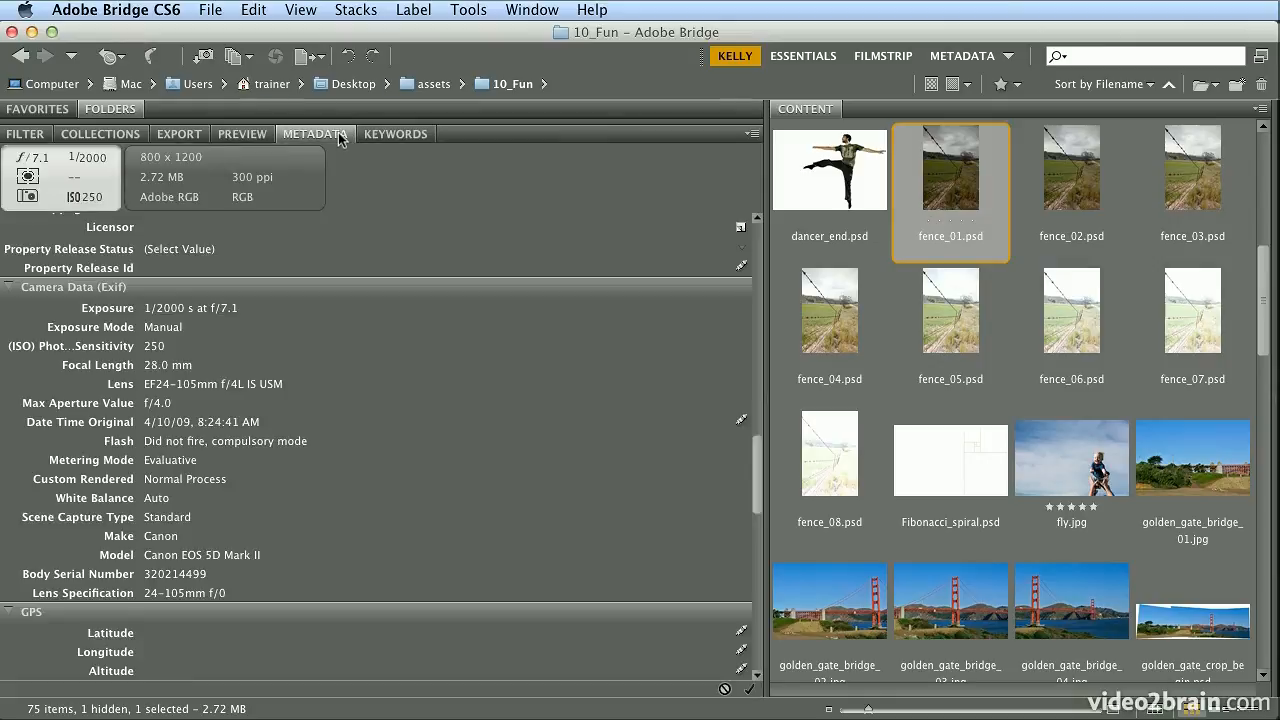
mouse_move(759, 477)
mouse_down()
mouse_move(757, 255)
mouse_move(778, 482)
mouse_up()
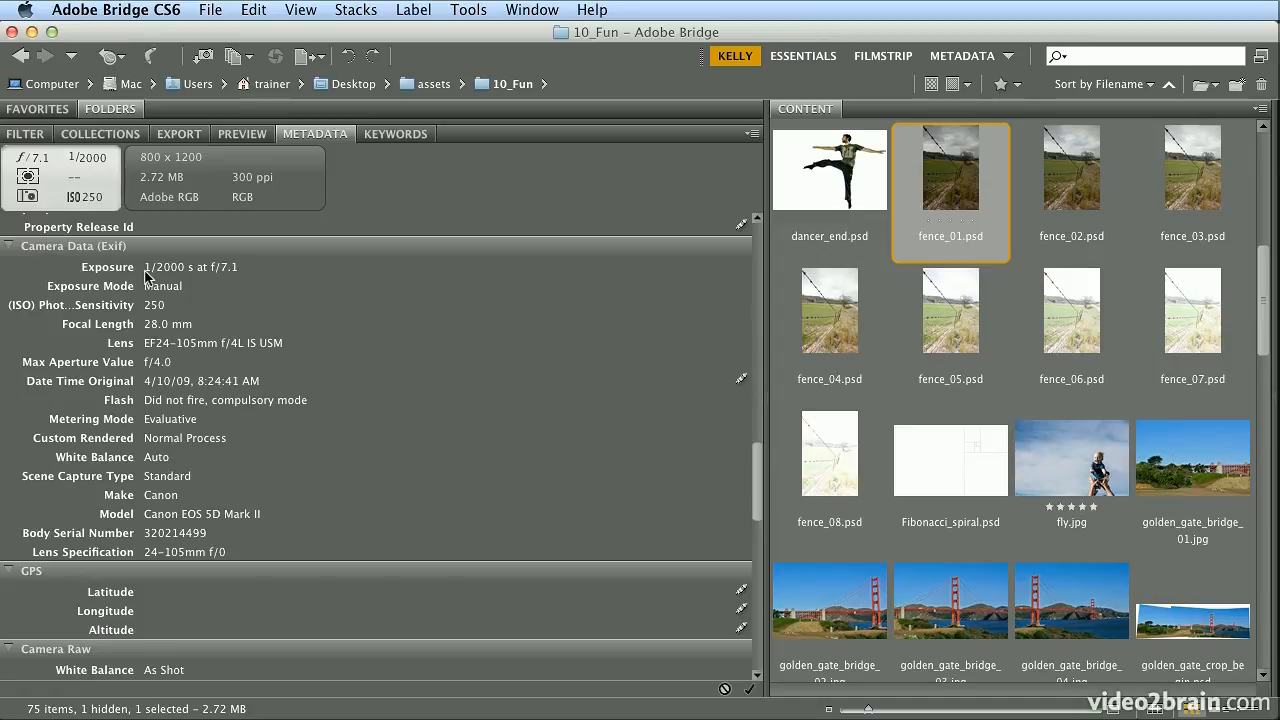
click(1068, 184)
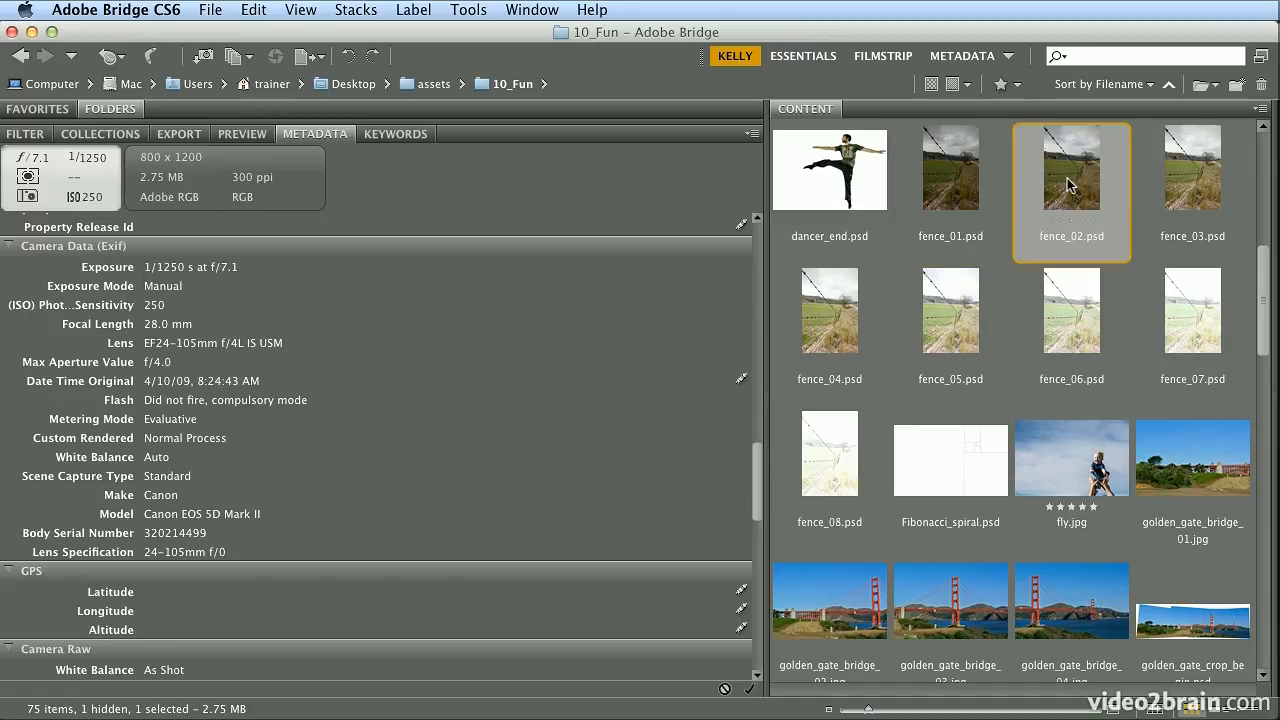
key(Right)
key(Right)
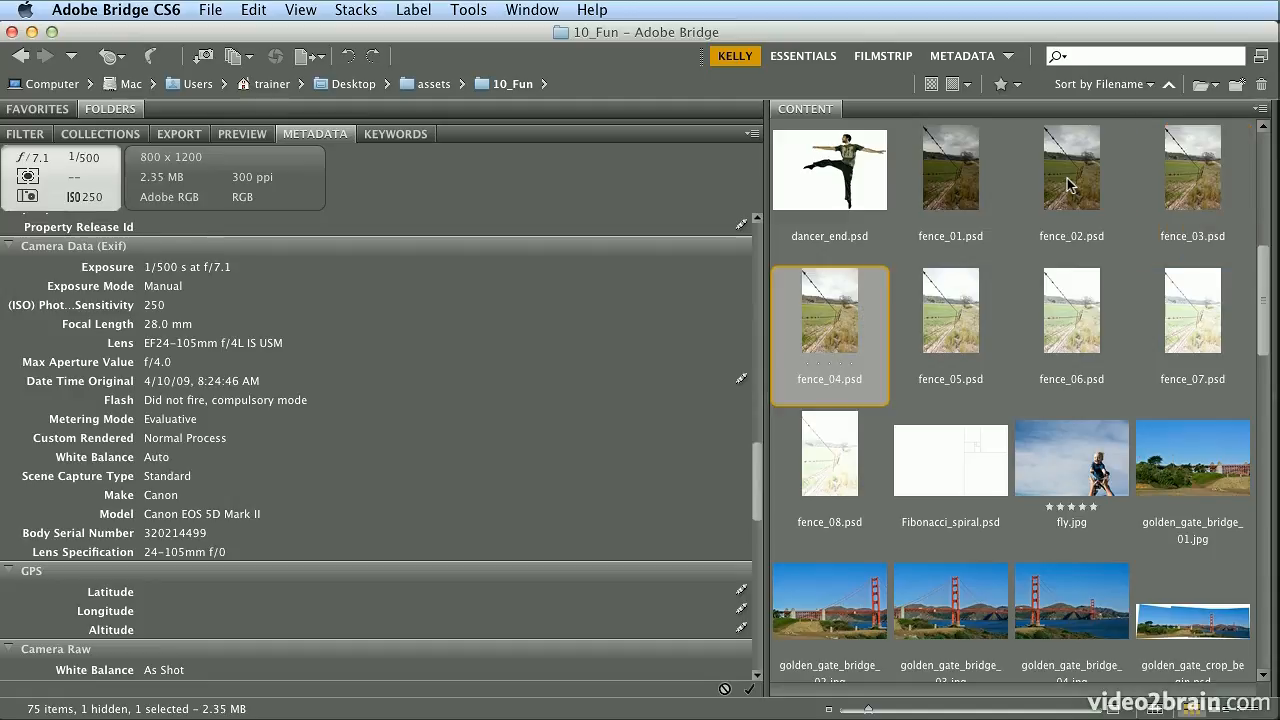
key(Right)
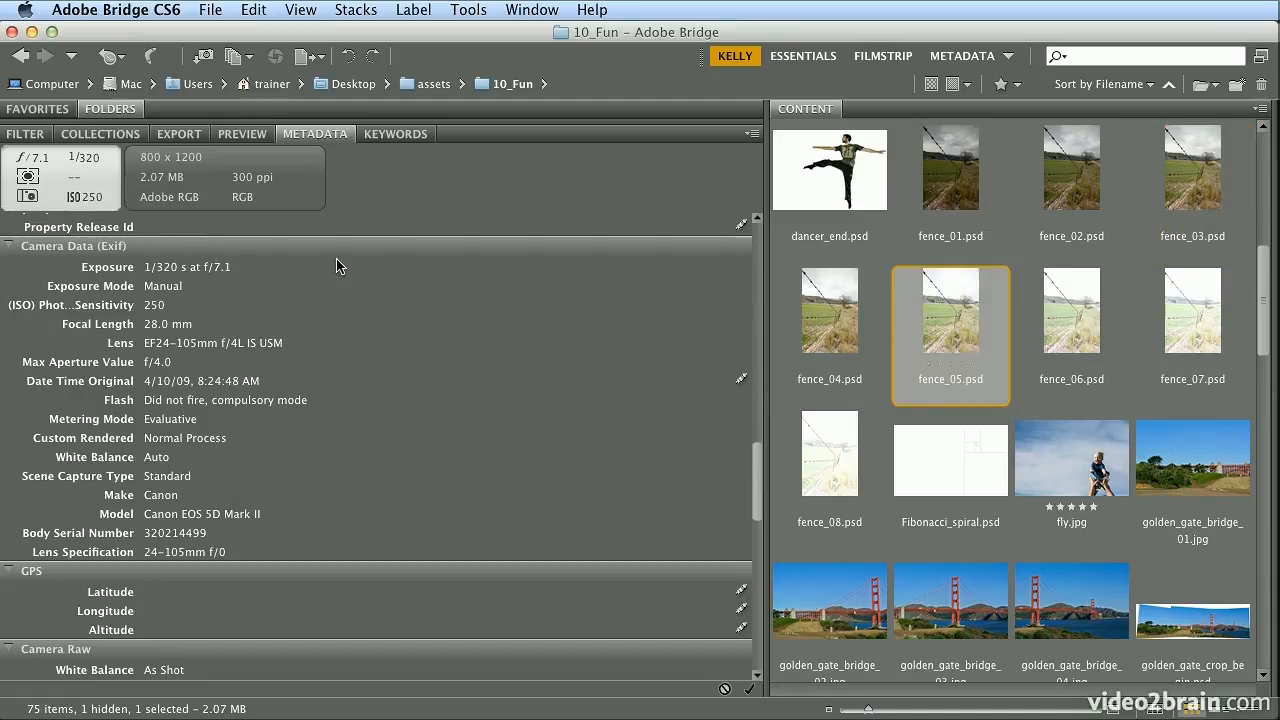
key(Right)
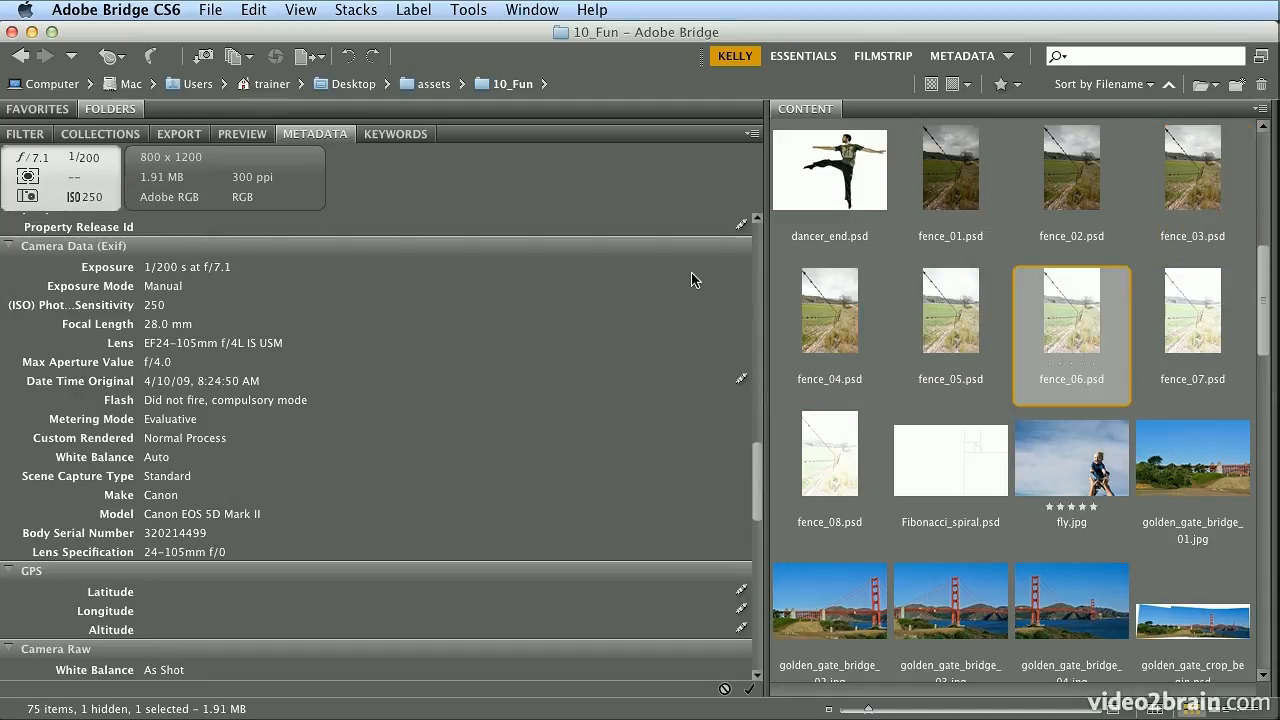
key(Right)
key(Right)
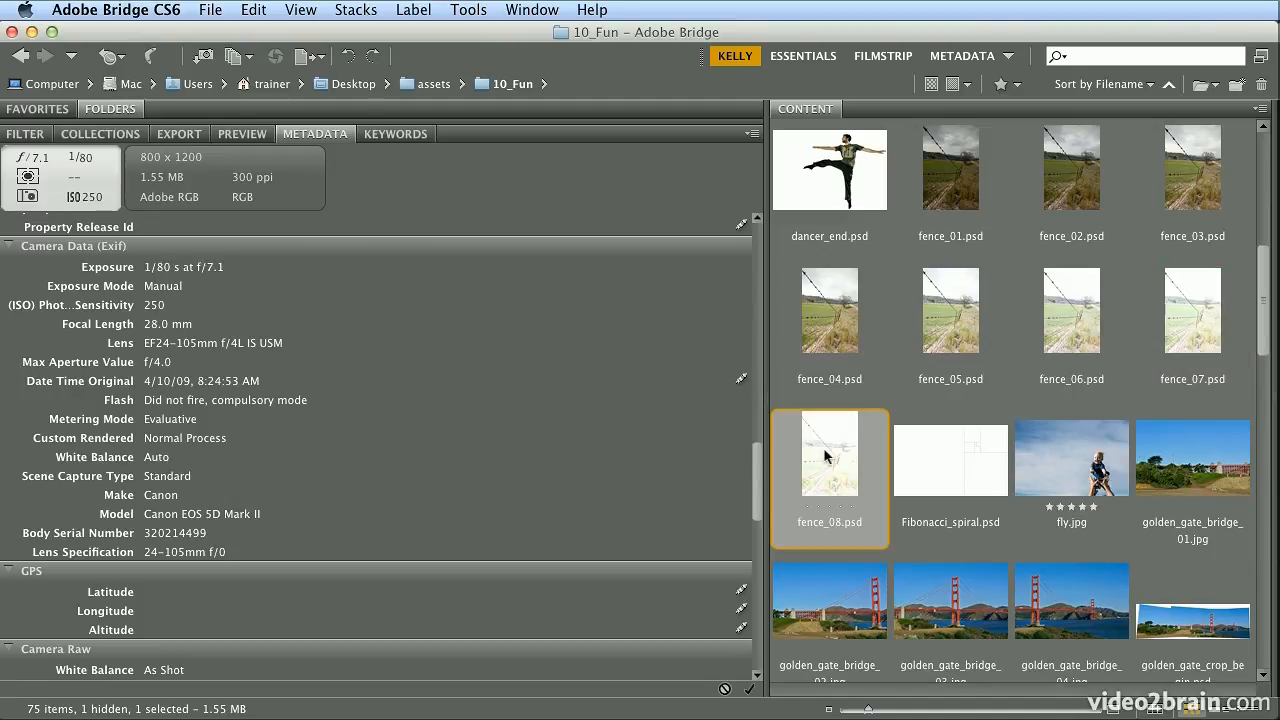
Select fence_01.psd through fence_08.psd and merge them in Photoshop with Merge to HDR Pro, accepting the Camera Raw notice.
shift+click(921, 186)
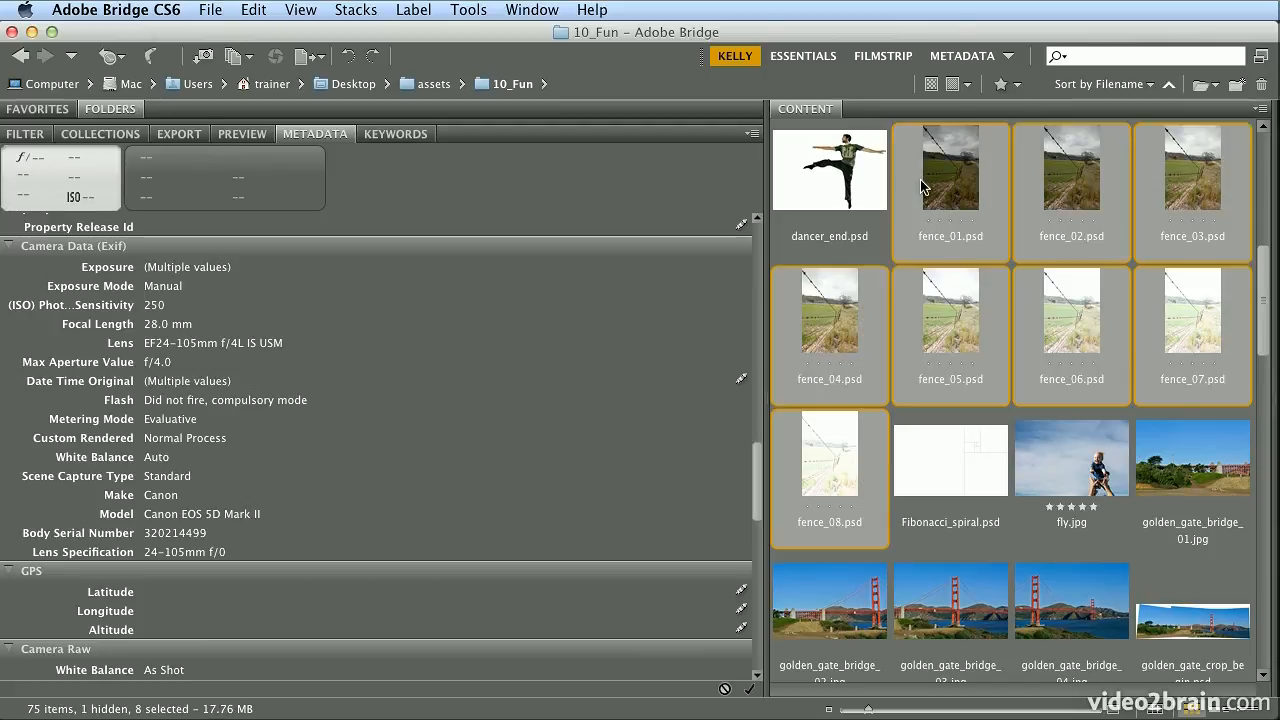
click(480, 9)
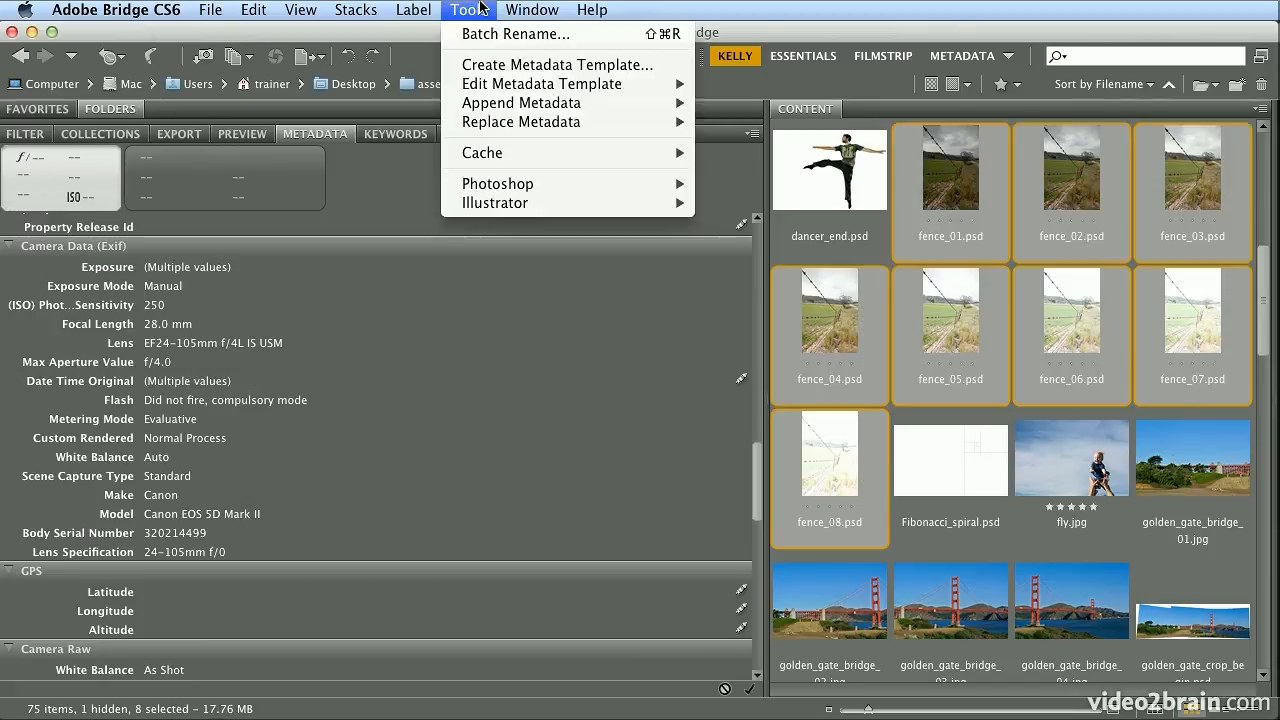
mouse_move(553, 183)
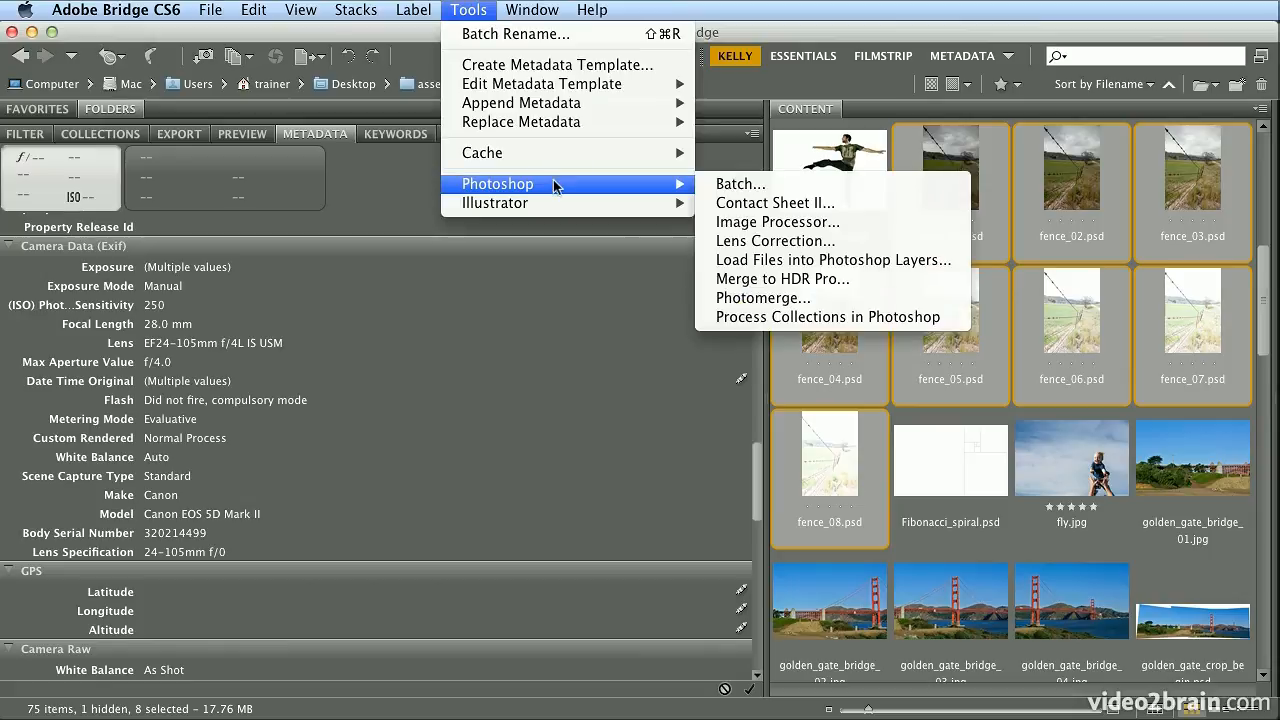
click(861, 279)
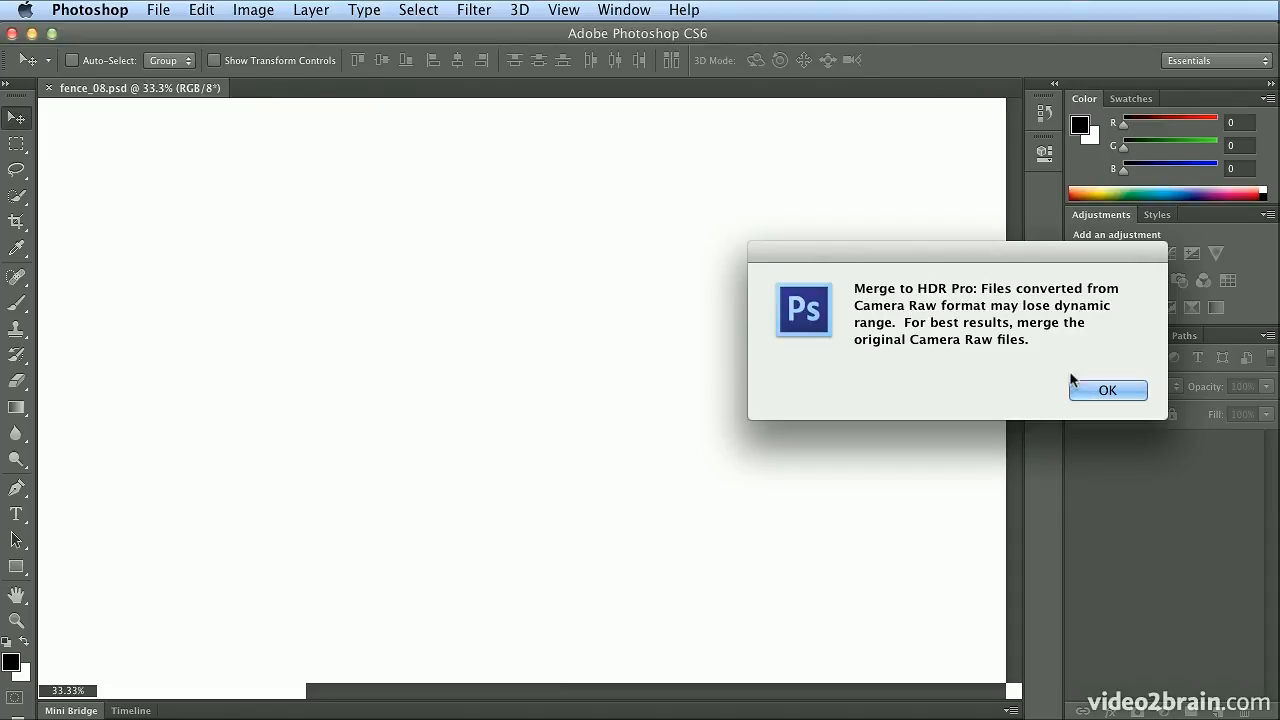
click(1110, 390)
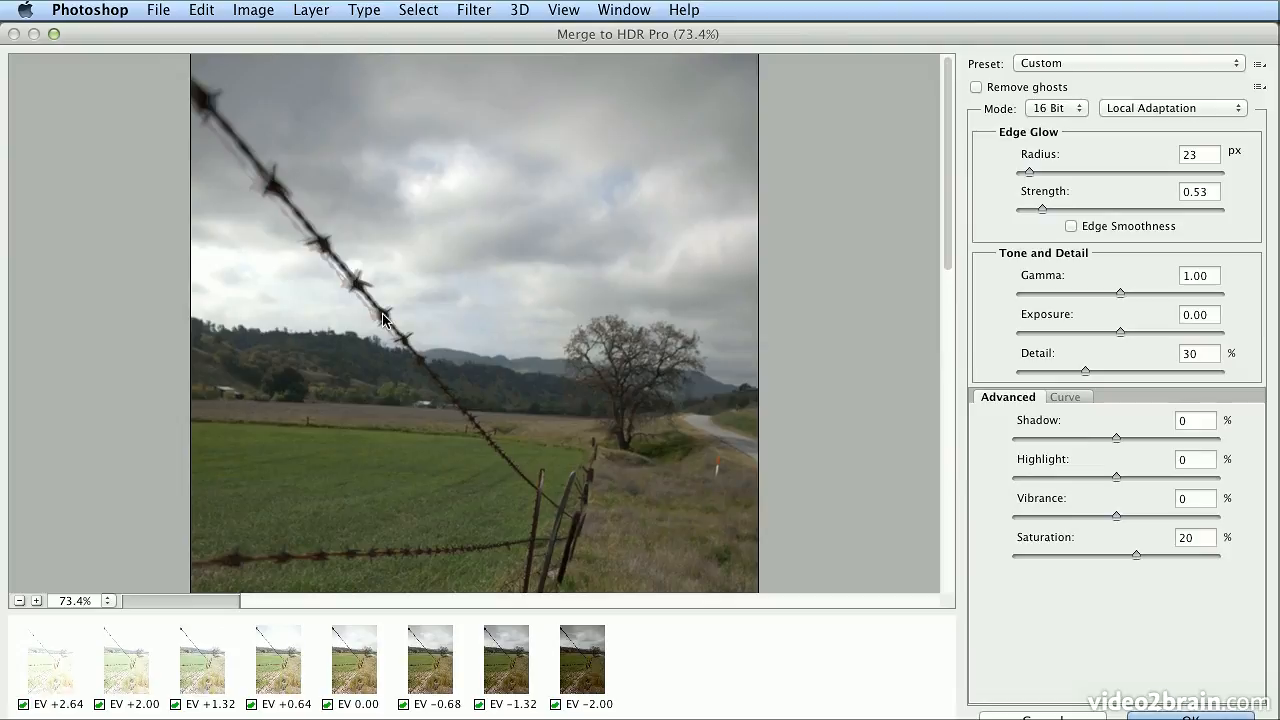
Exclude the EV +2.64 exposure from the merge to check the barbed wire for ghosting, and include it again.
click(24, 704)
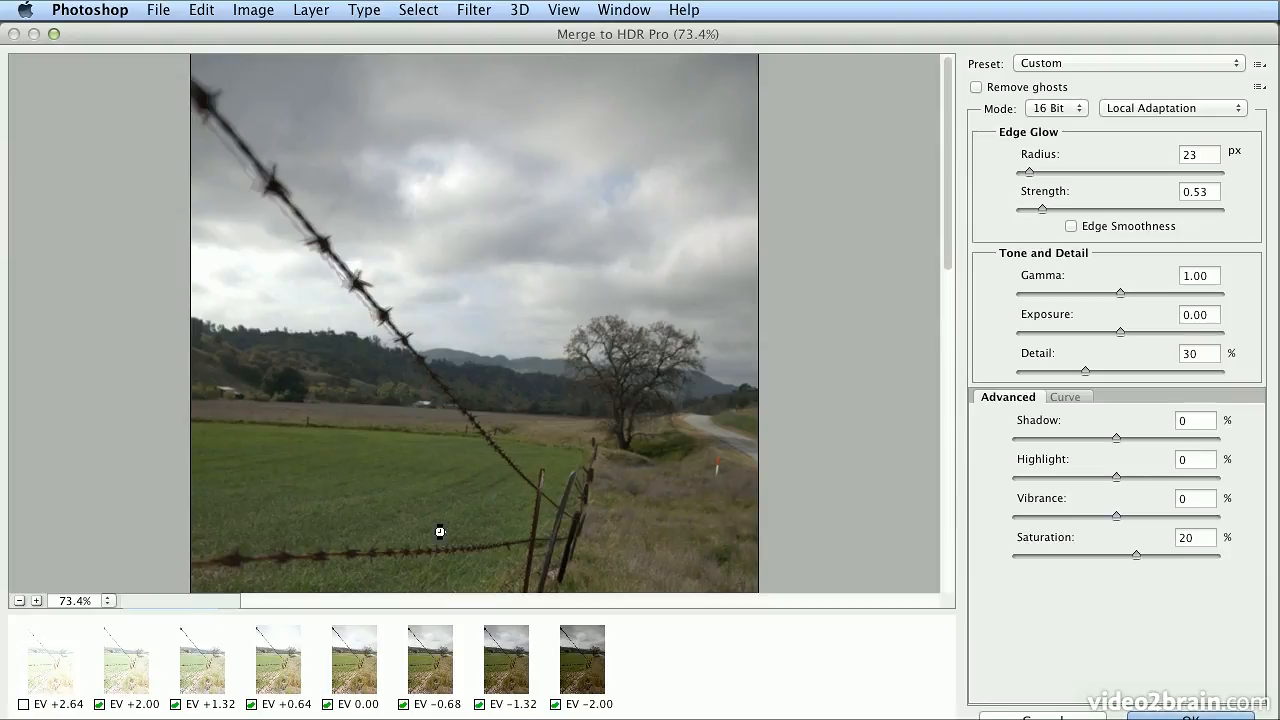
drag(950, 245, 948, 308)
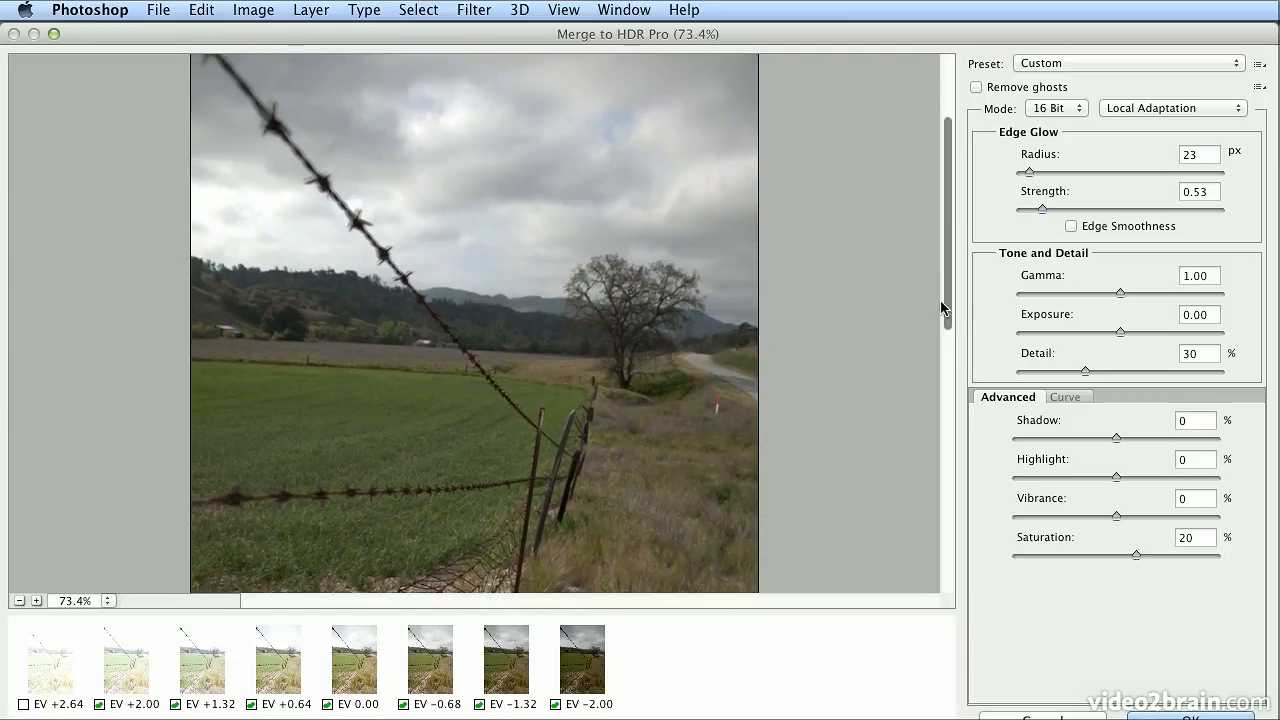
click(23, 704)
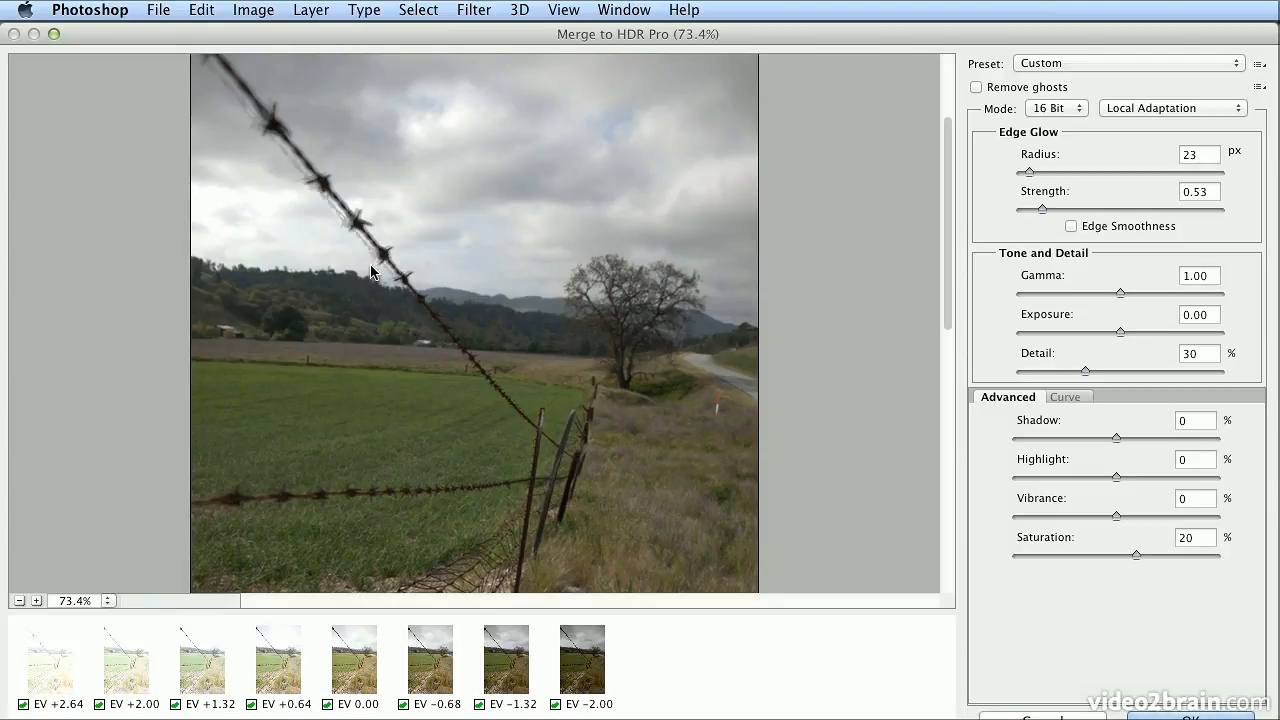
Try the merge without the EV +2.64 and EV -1.32 exposures, and restore both source images.
click(24, 705)
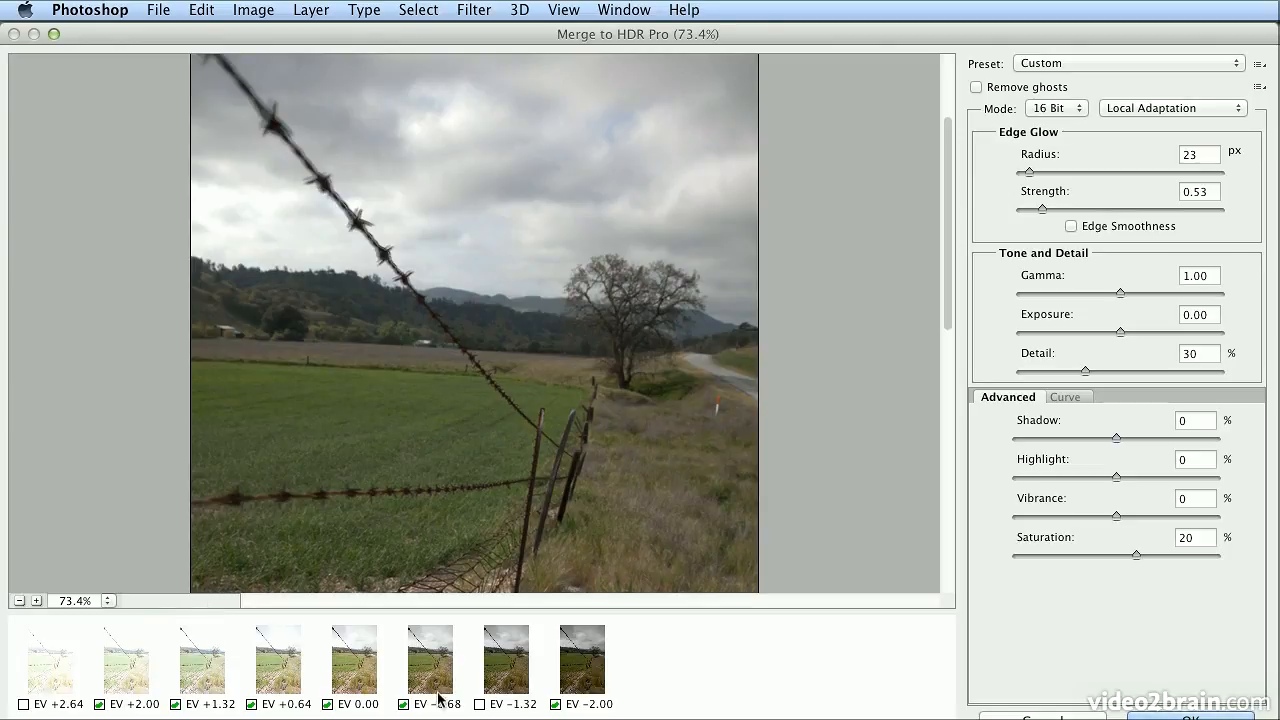
click(479, 704)
click(24, 704)
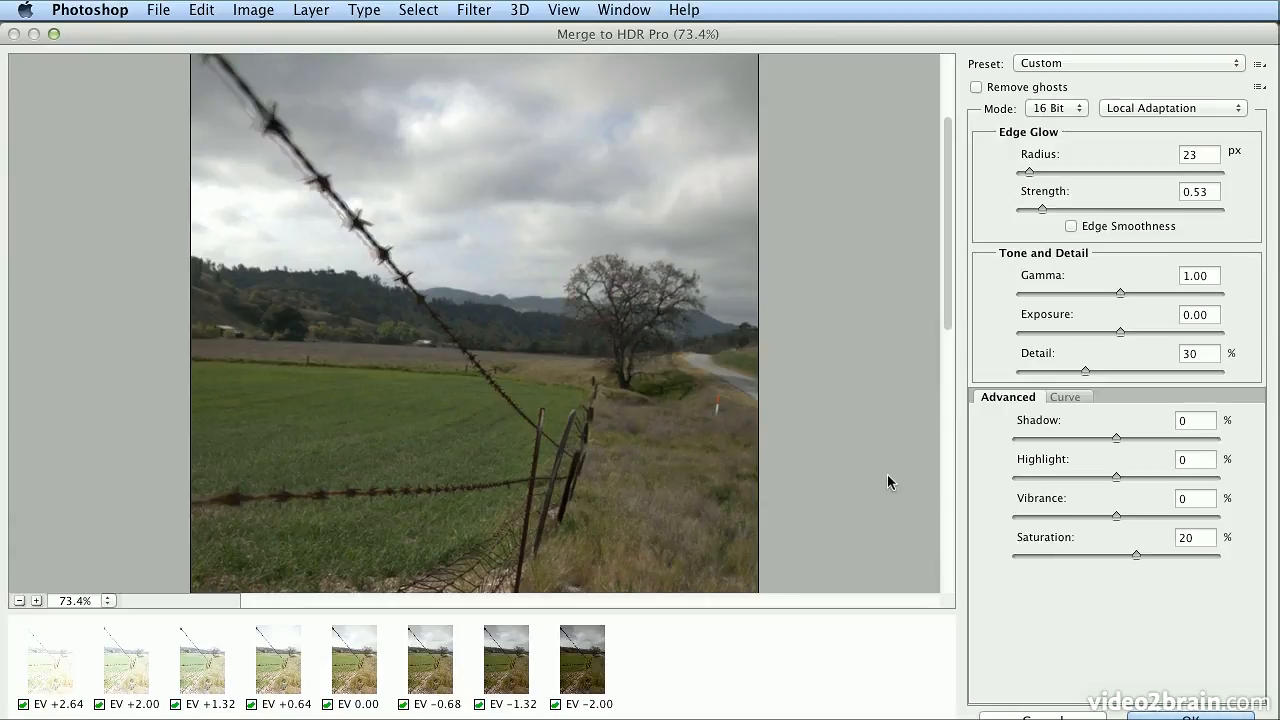
Try the City Twilight, Photorealistic High Contrast and Photorealistic Low Contrast presets on the HDR merge.
click(1066, 62)
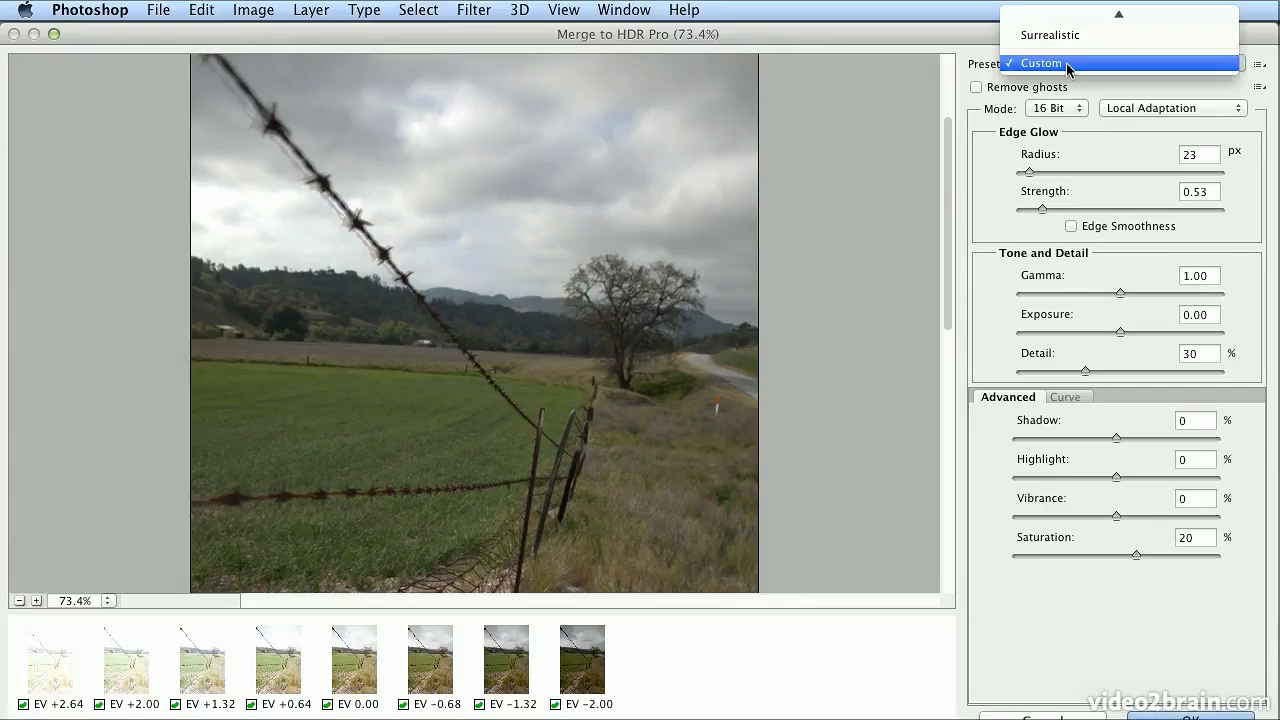
mouse_move(1070, 8)
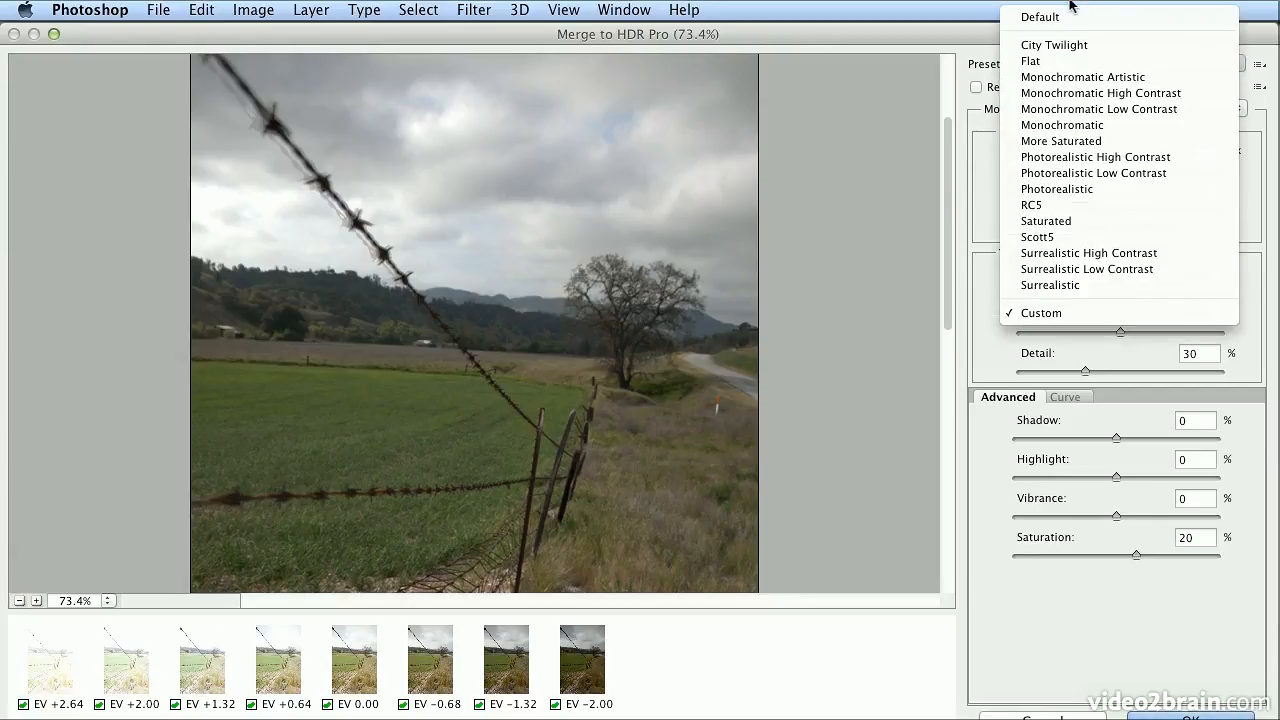
click(1127, 46)
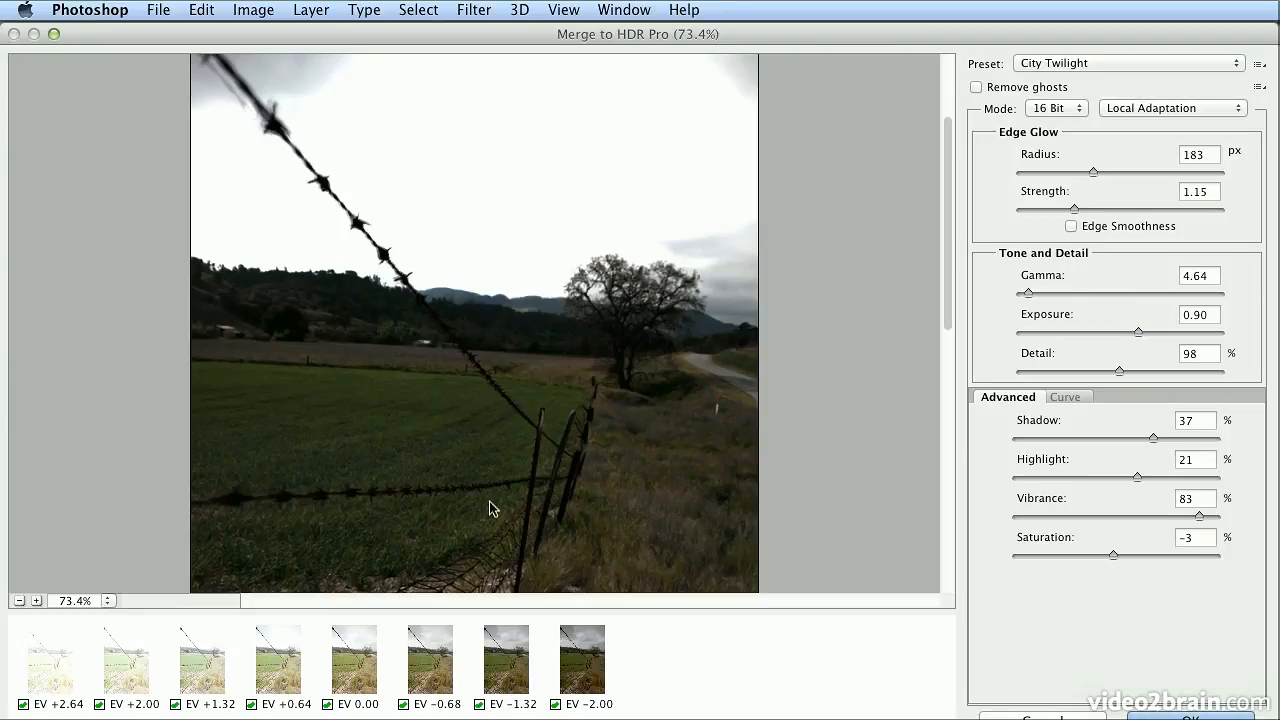
click(1066, 64)
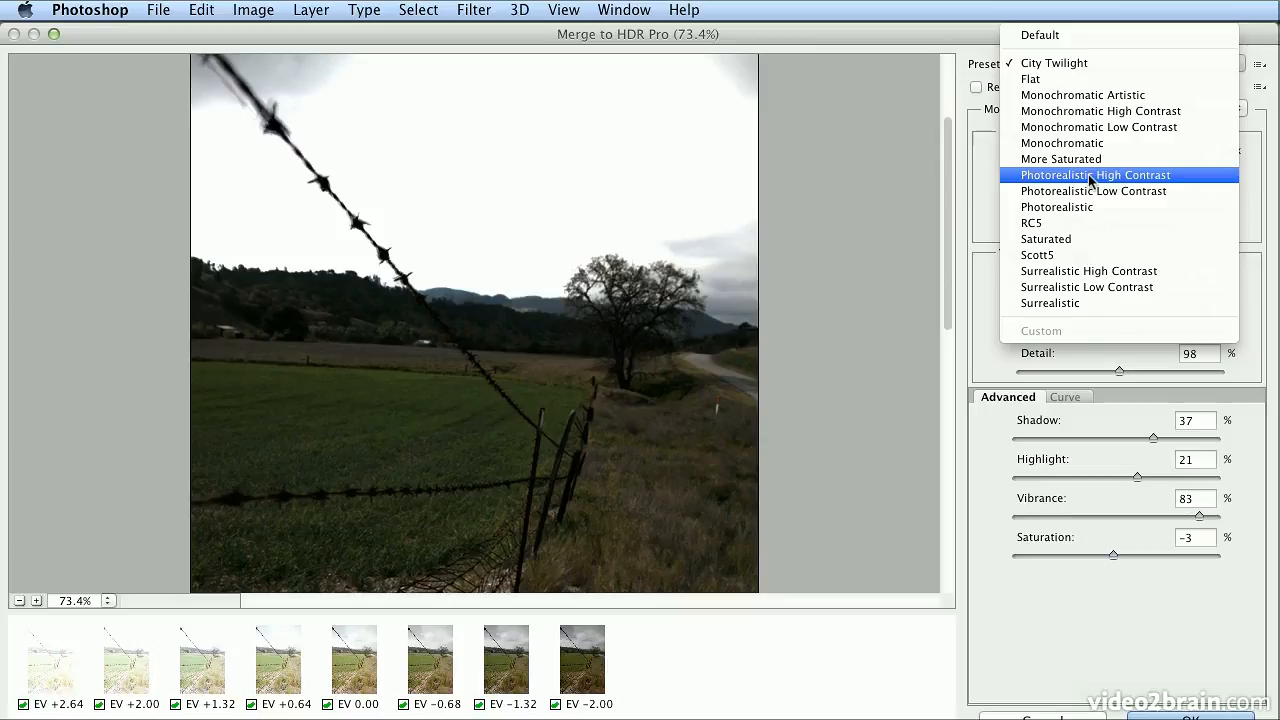
key(Escape)
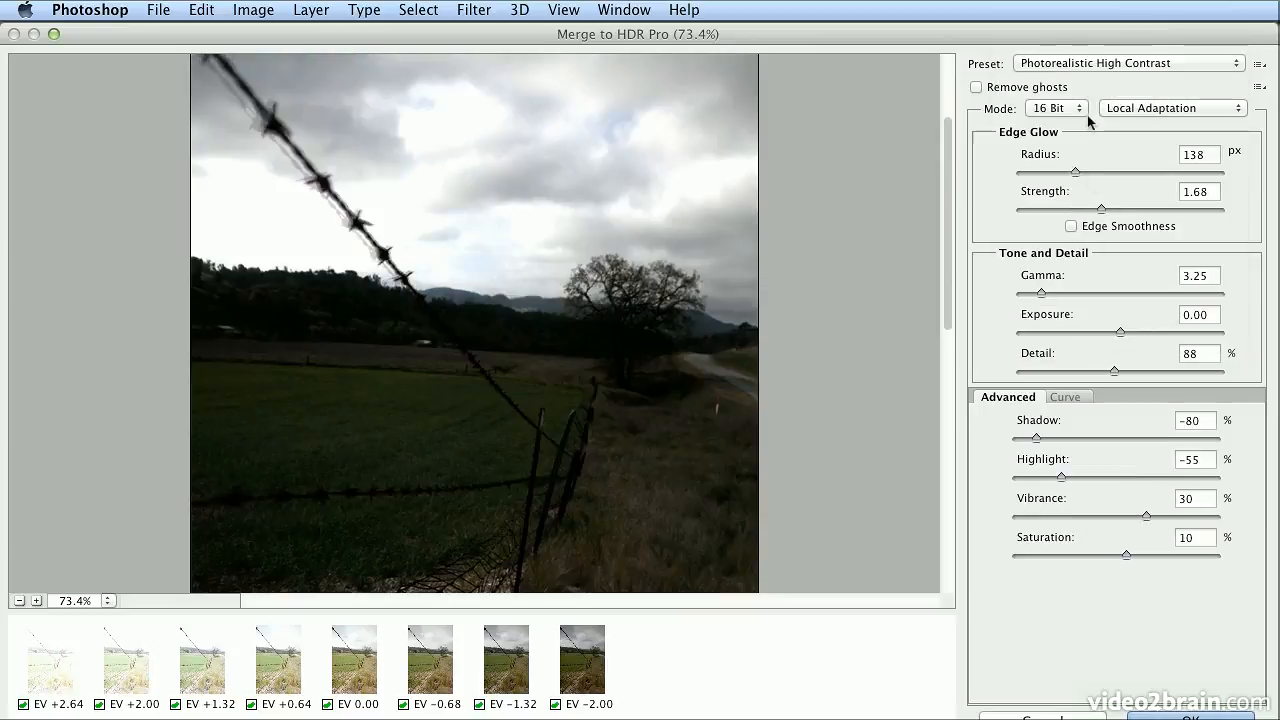
click(1085, 63)
click(1080, 76)
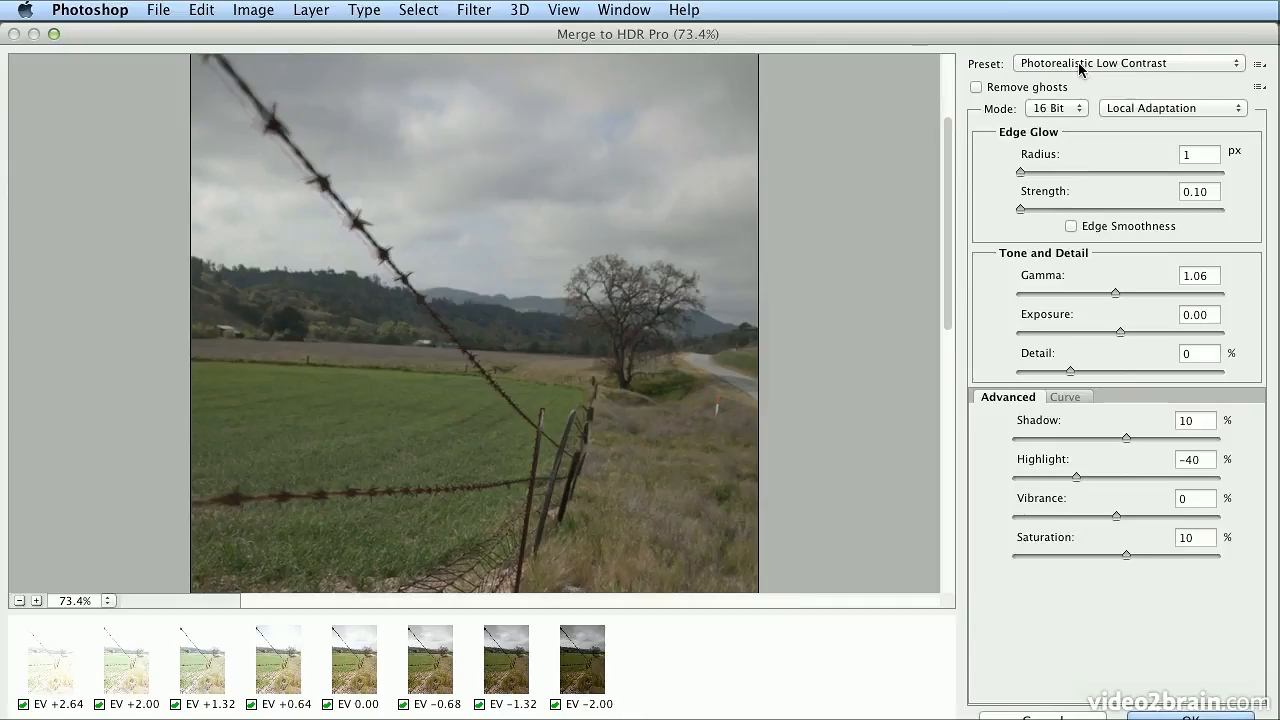
Apply the Saturated preset with ghost removal to the merge and create the HDR file.
click(1078, 66)
click(1085, 110)
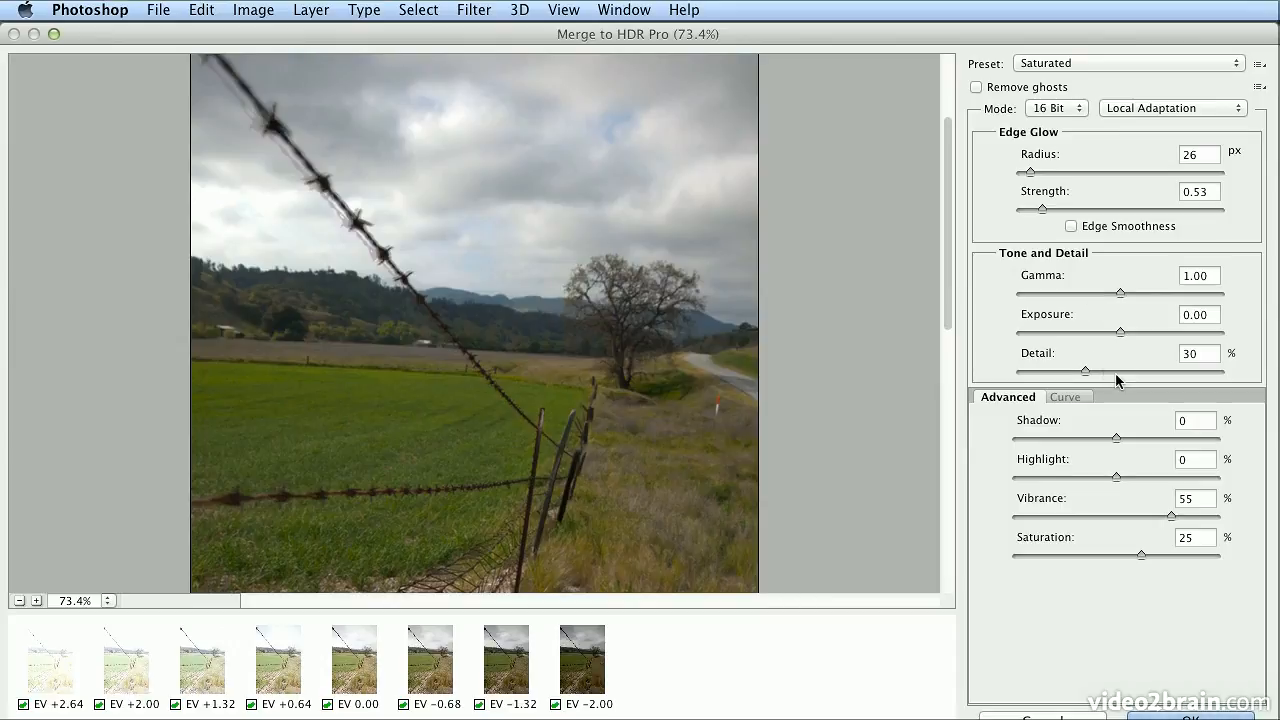
click(976, 89)
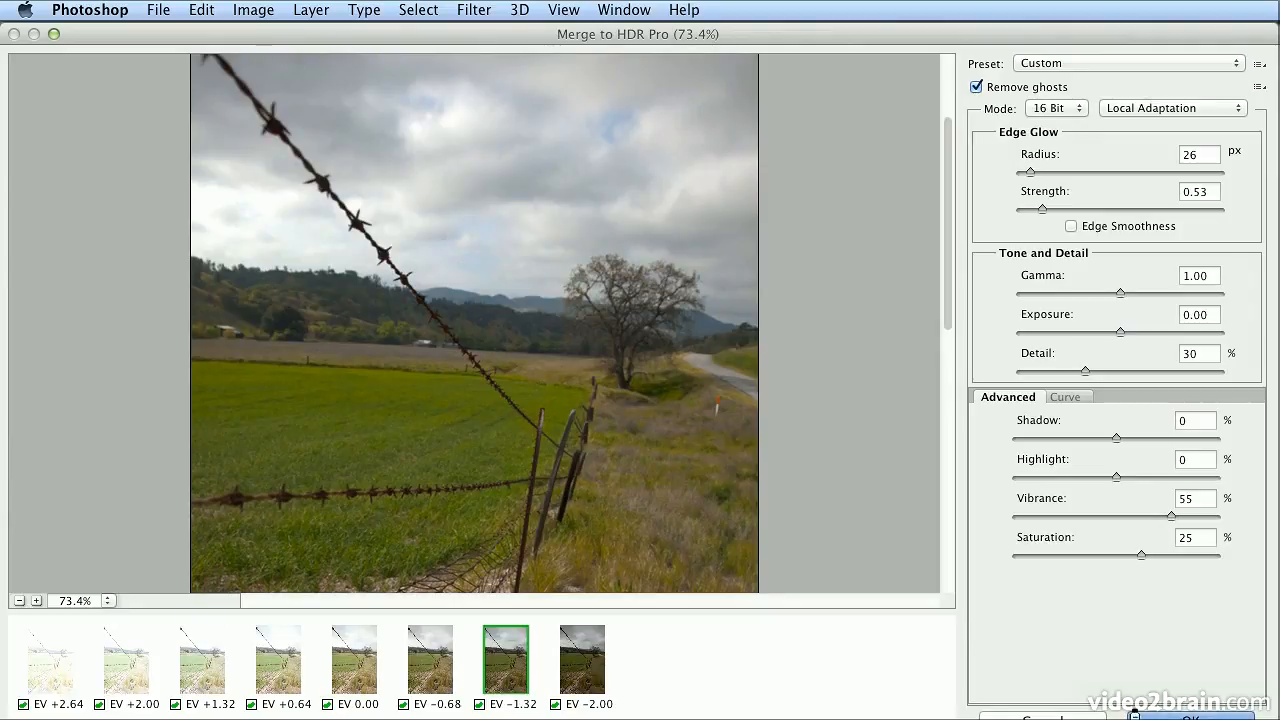
click(1134, 714)
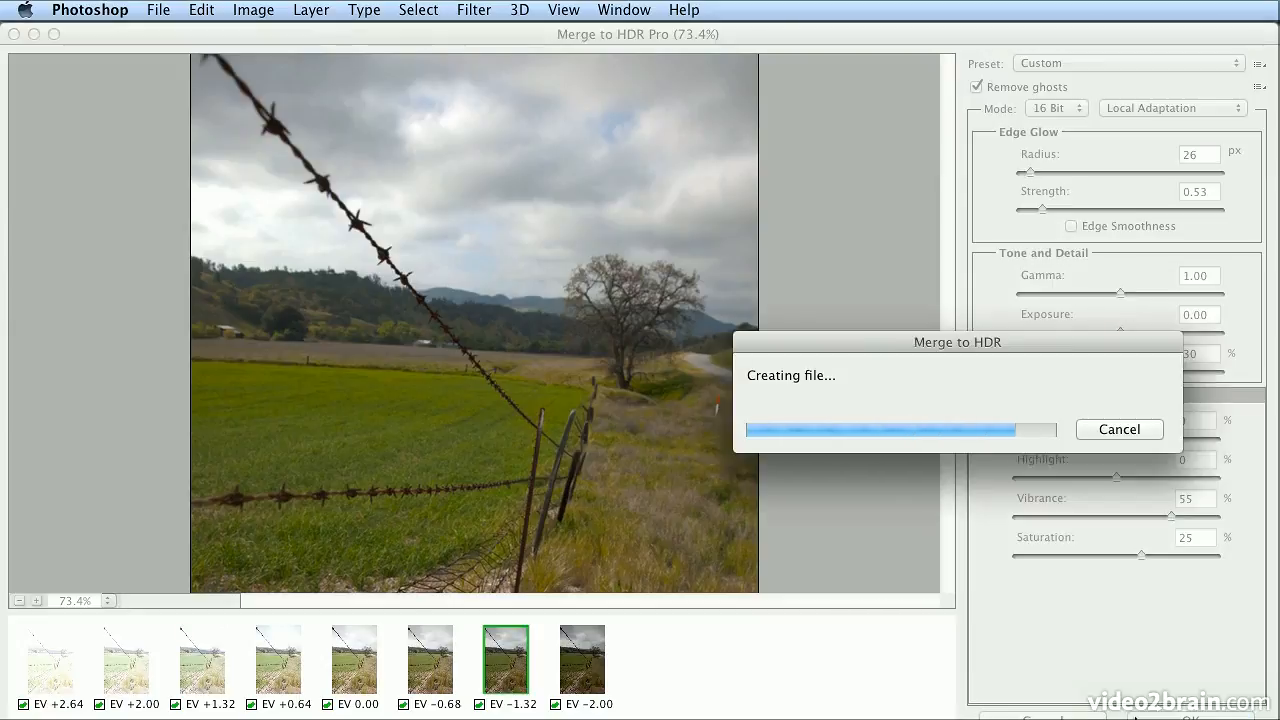